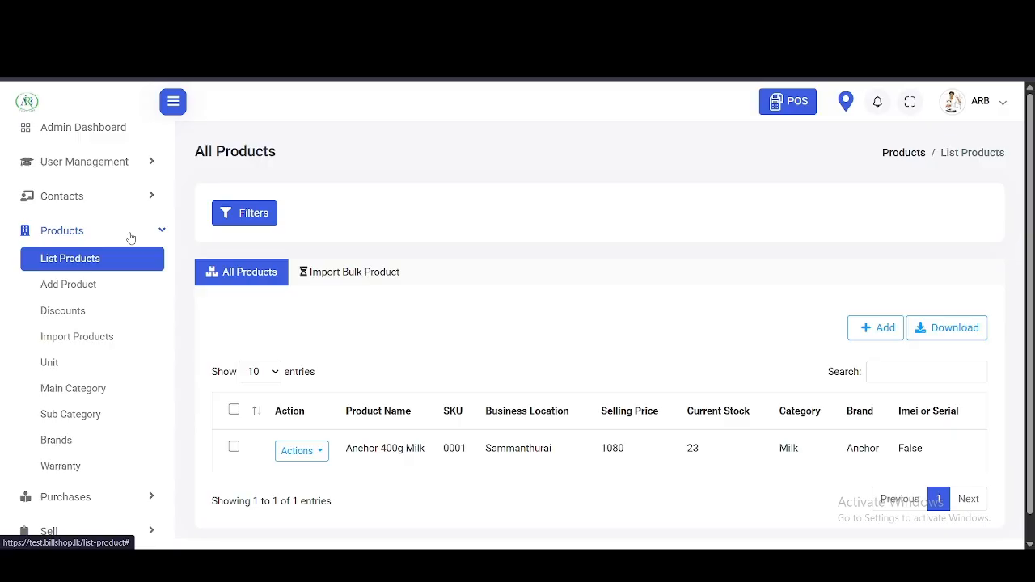
Examine the main category list and its form for a new main category, closing the form without saving.
{"action": "left_click", "coordinate": [67, 388]}
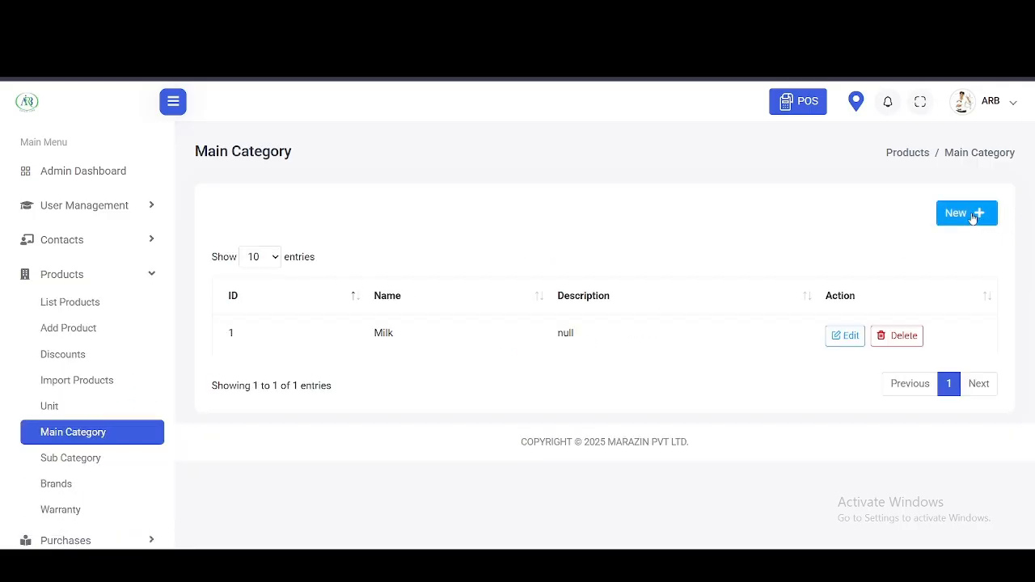
{"action": "left_click", "coordinate": [973, 215]}
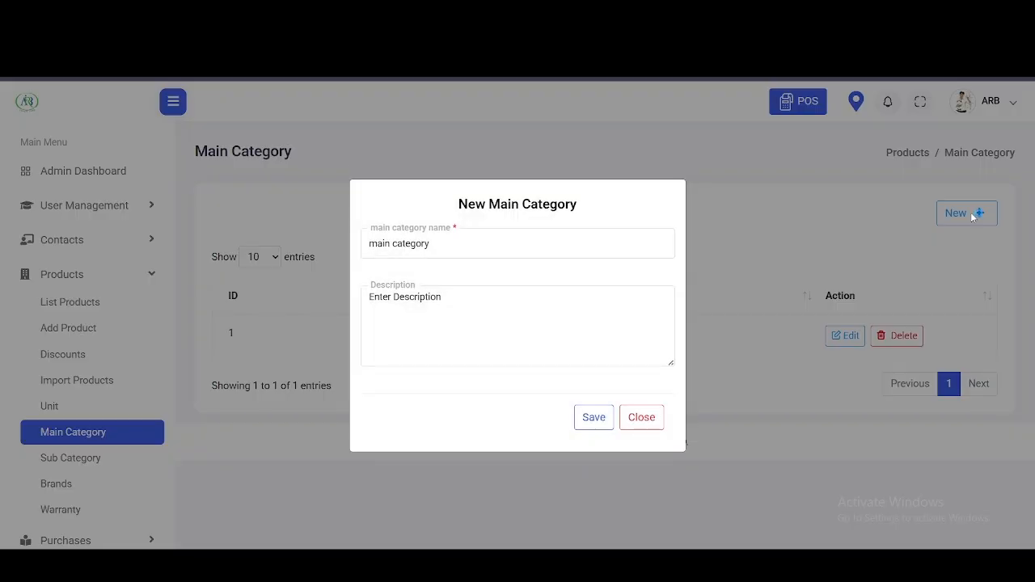
{"action": "left_click", "coordinate": [493, 251]}
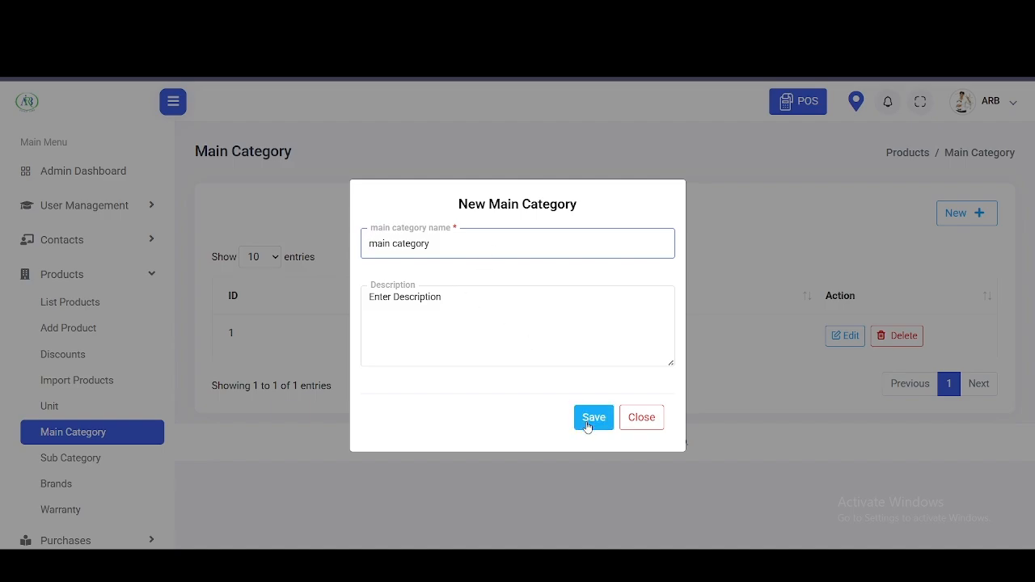
{"action": "left_click", "coordinate": [637, 421]}
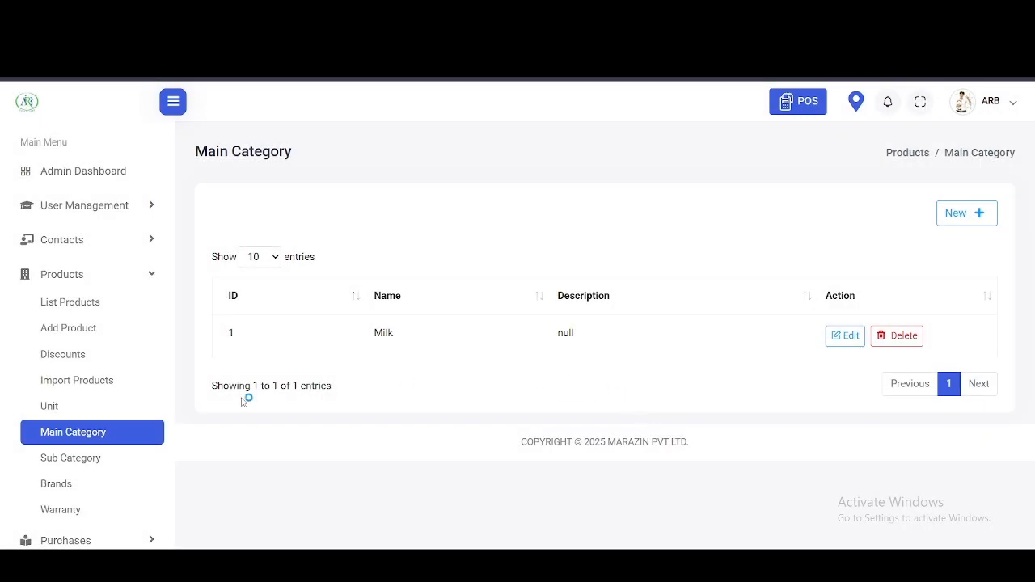
Examine the sub category list and its new-entry form, including the main category choices, and close the form without saving.
{"action": "left_click", "coordinate": [75, 458]}
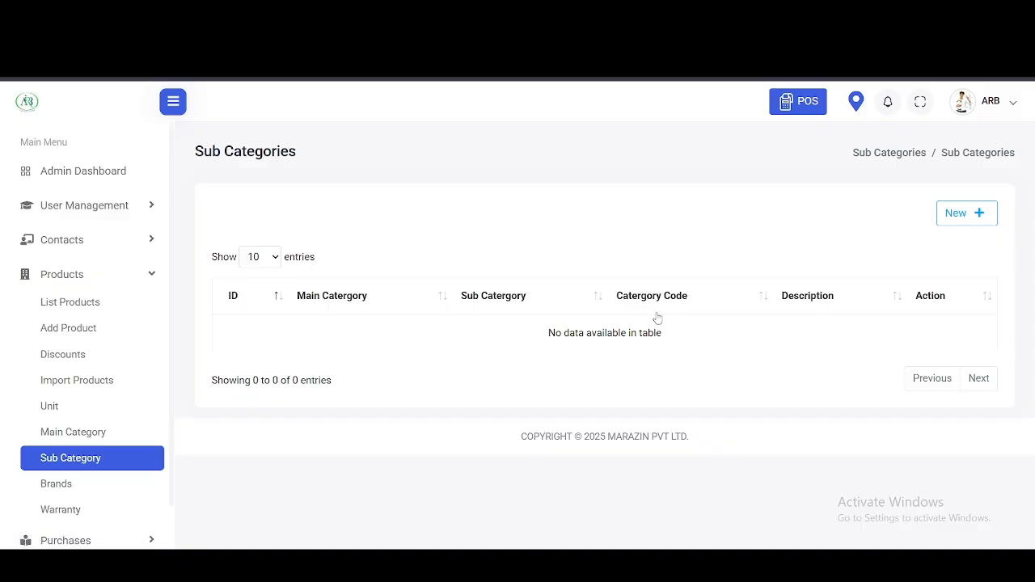
{"action": "left_click", "coordinate": [970, 187]}
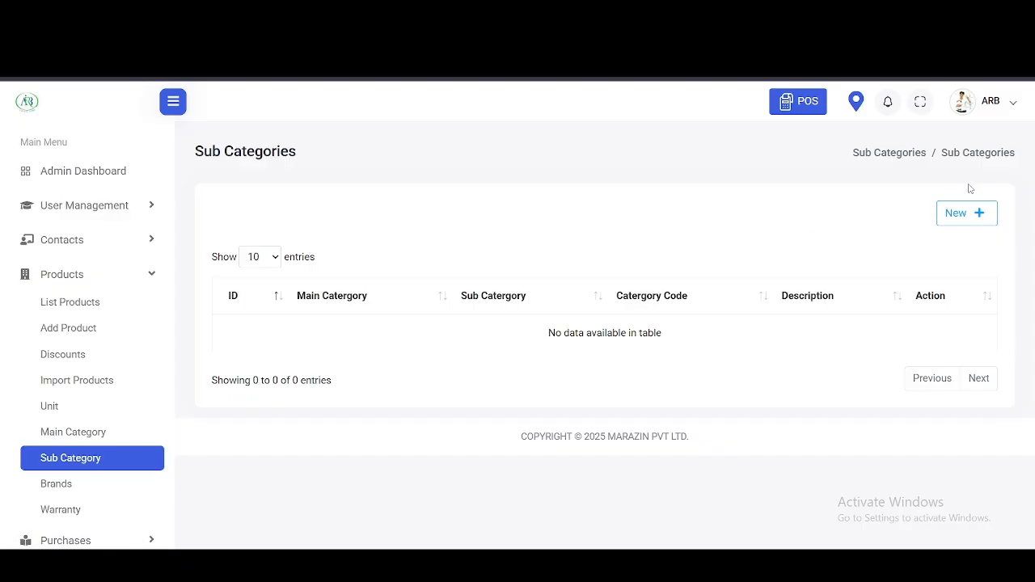
{"action": "left_click", "coordinate": [963, 213]}
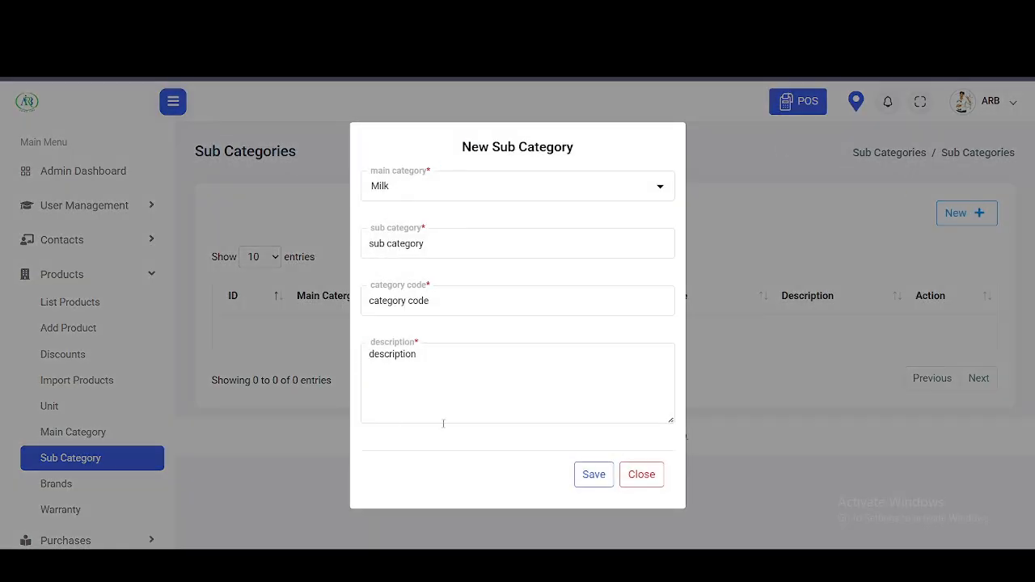
{"action": "left_click", "coordinate": [613, 186]}
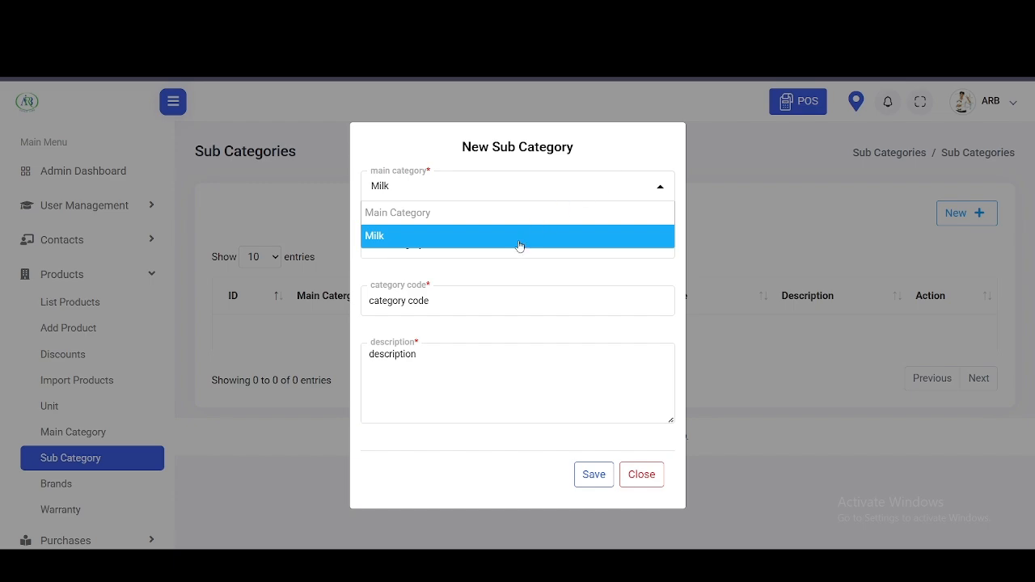
{"action": "left_click", "coordinate": [498, 255]}
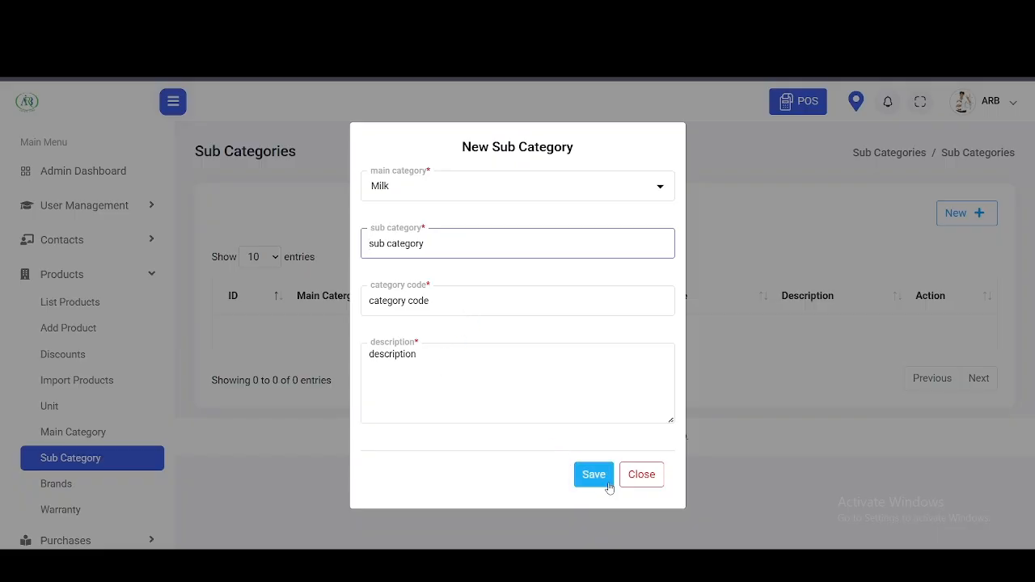
{"action": "left_click", "coordinate": [642, 475]}
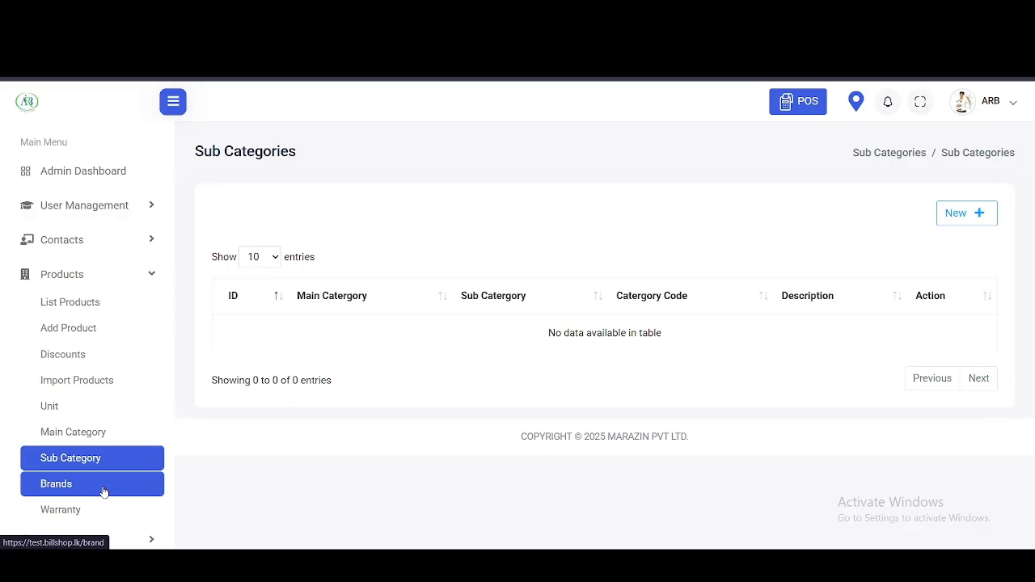
Examine the brands list and the form for a new brand, closing the form without saving.
{"action": "left_click", "coordinate": [104, 487]}
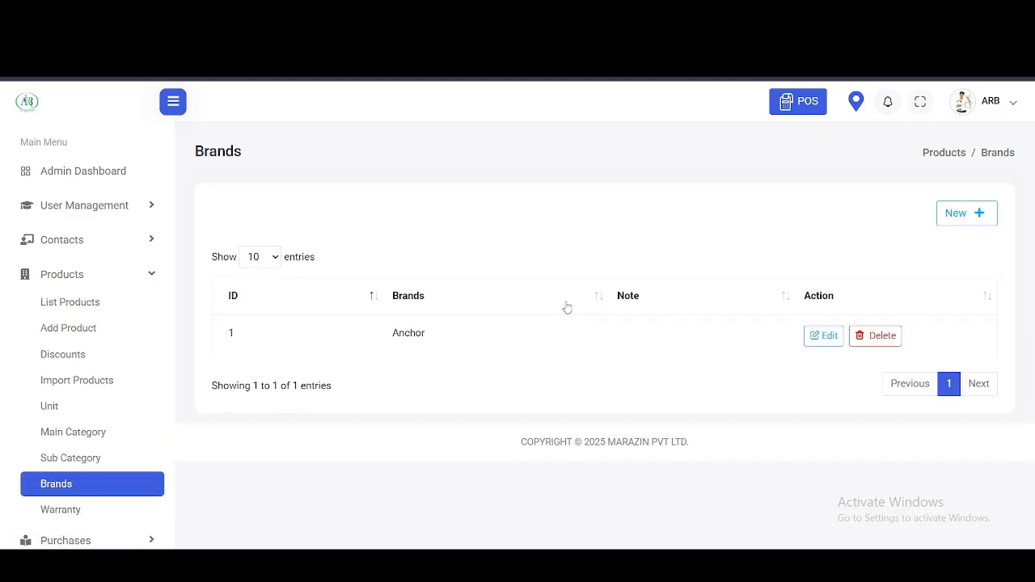
{"action": "left_click", "coordinate": [967, 215]}
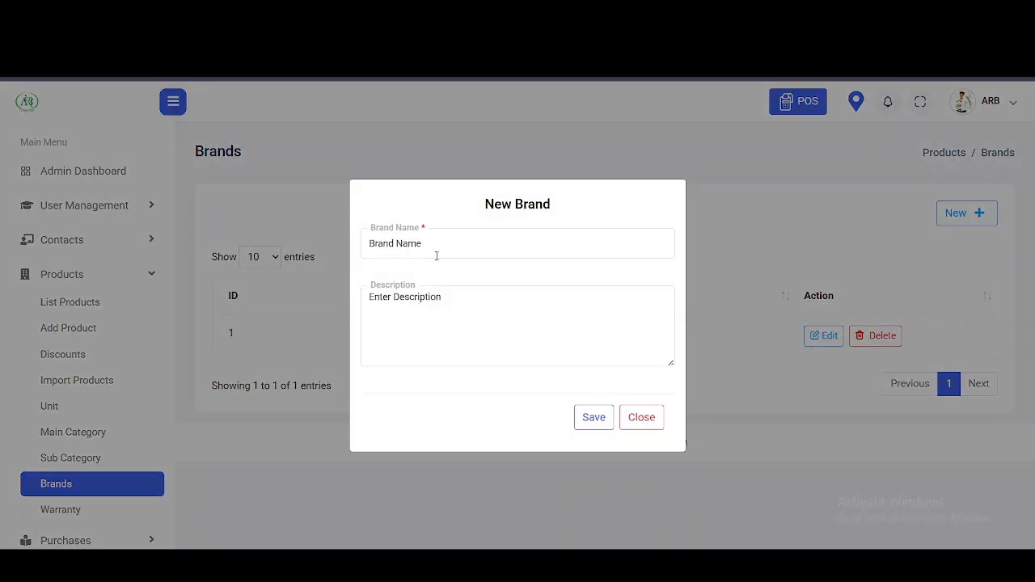
{"action": "left_click", "coordinate": [640, 418]}
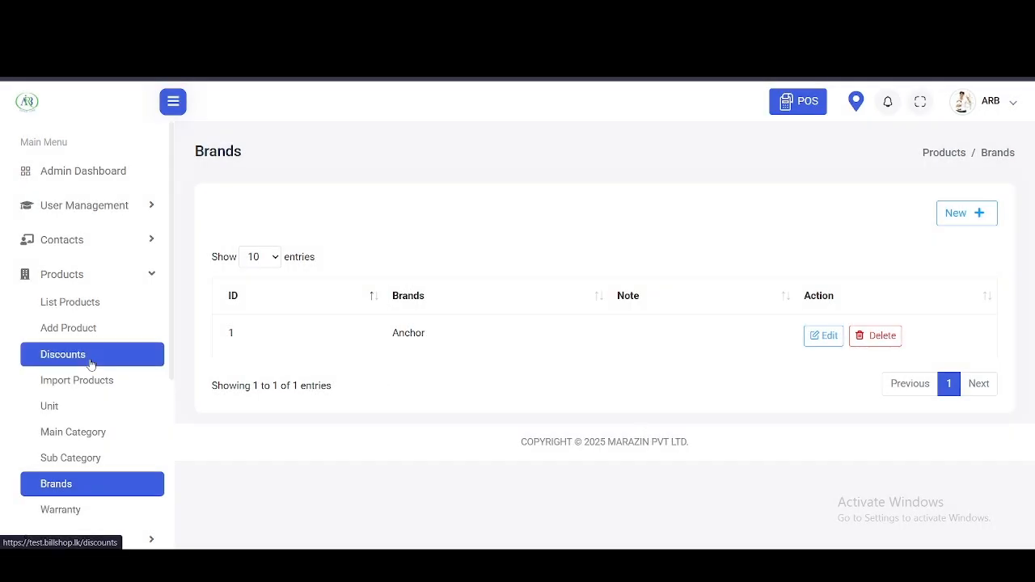
Examine the units list and the new unit form, including the Allow decimal choices, and close the form without saving.
{"action": "left_click", "coordinate": [70, 414]}
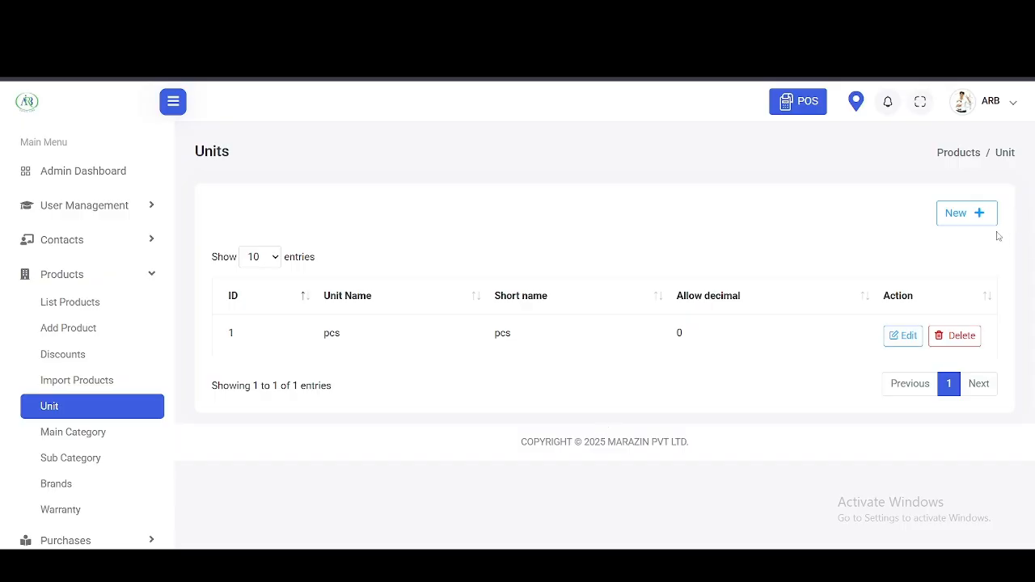
{"action": "left_click", "coordinate": [977, 214]}
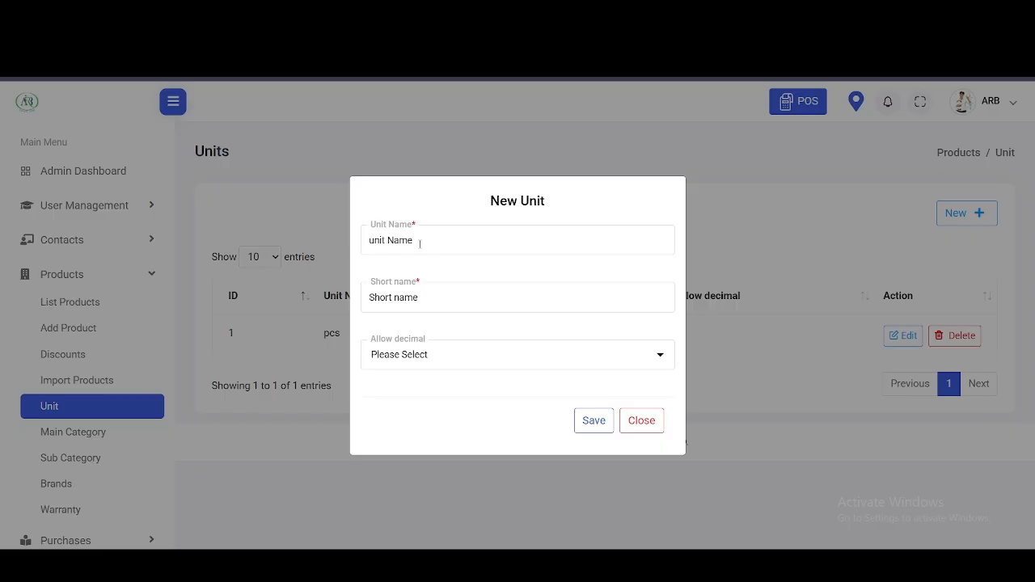
{"action": "left_click", "coordinate": [422, 299]}
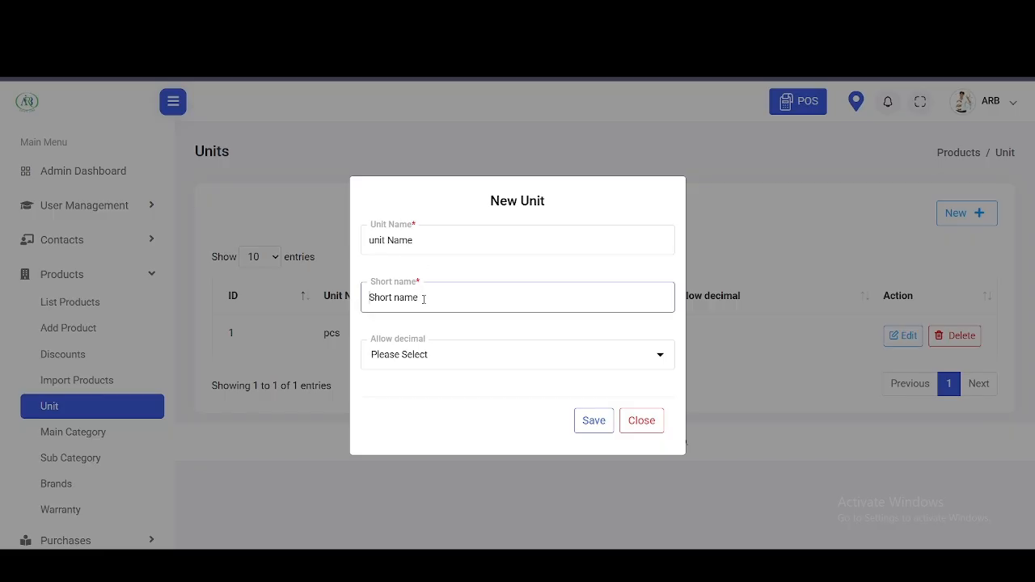
{"action": "left_click", "coordinate": [447, 357]}
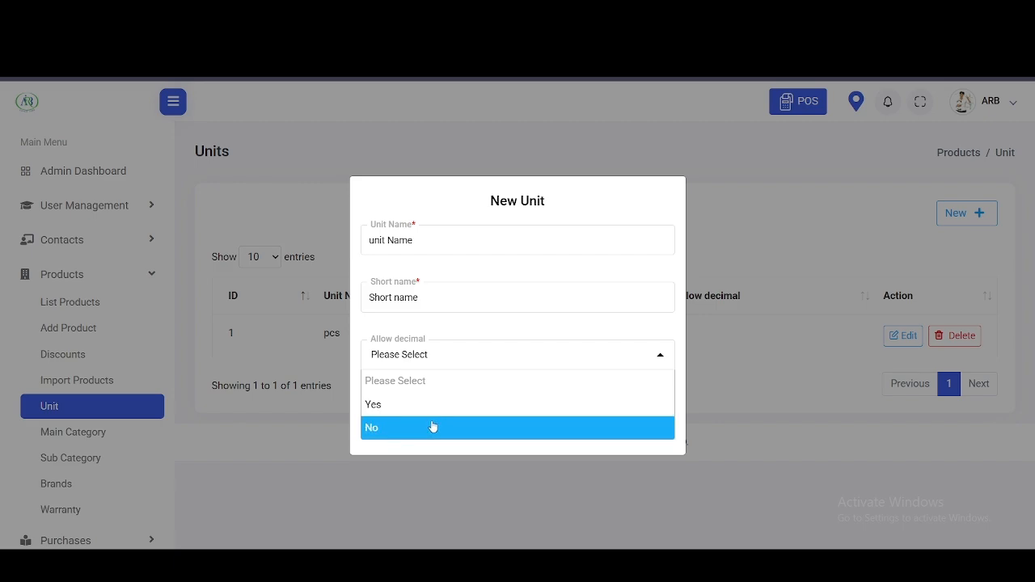
{"action": "left_click", "coordinate": [475, 364]}
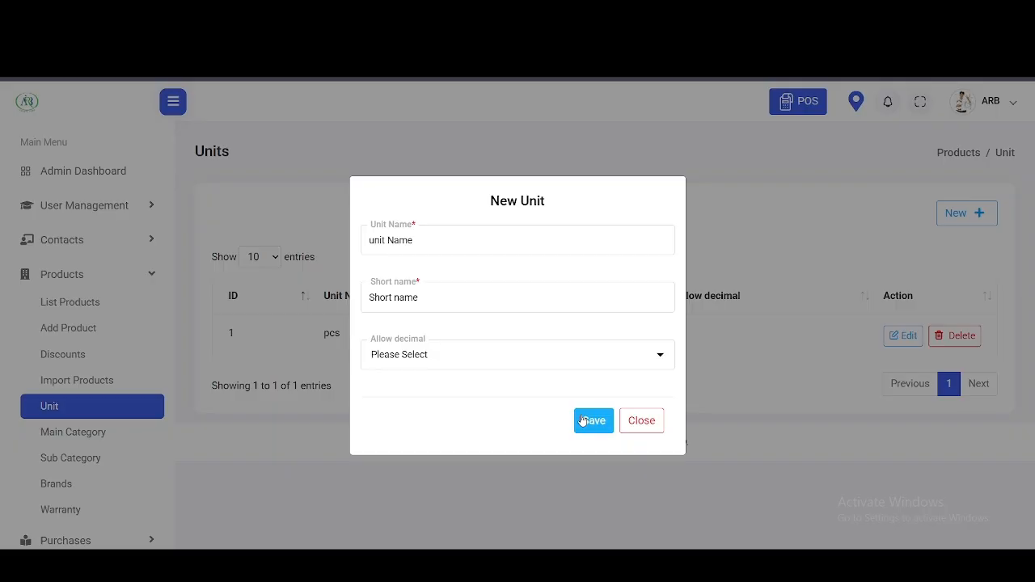
{"action": "left_click", "coordinate": [643, 420]}
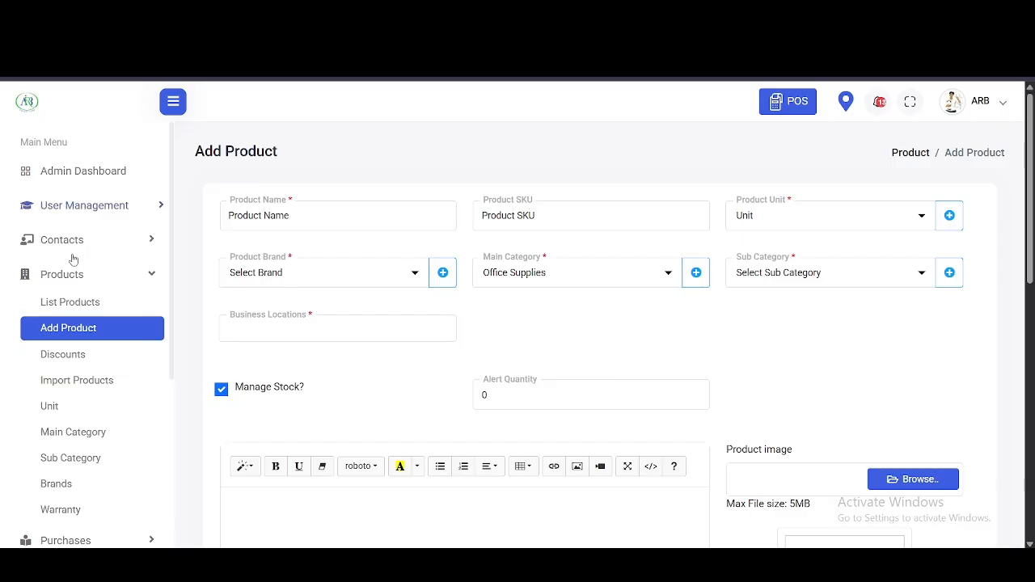
Start a new product and name it "Sneakers - Nike", leaving the SKU empty.
{"action": "left_click", "coordinate": [107, 332]}
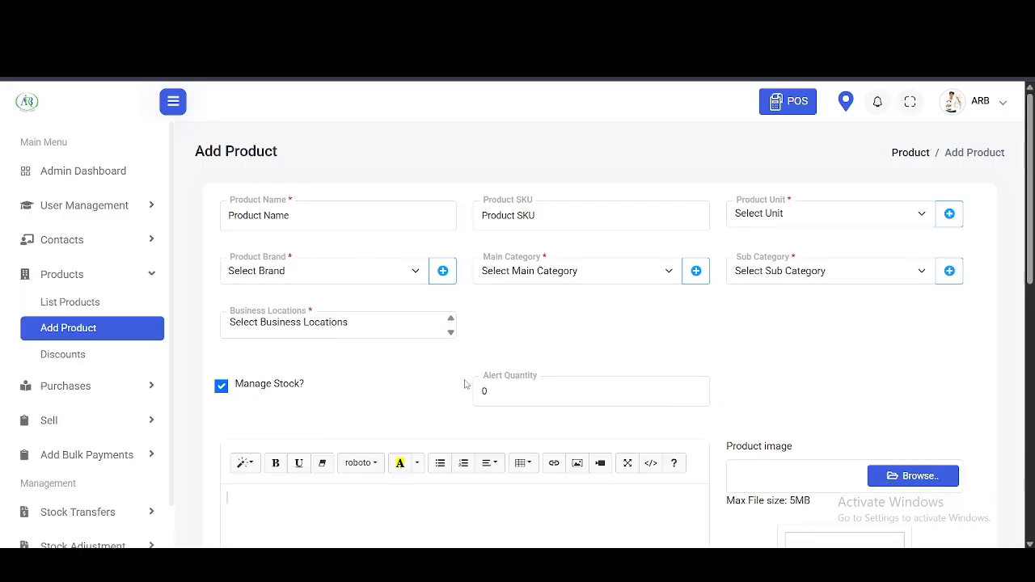
{"action": "left_click", "coordinate": [372, 216]}
{"action": "type", "text": "S"}
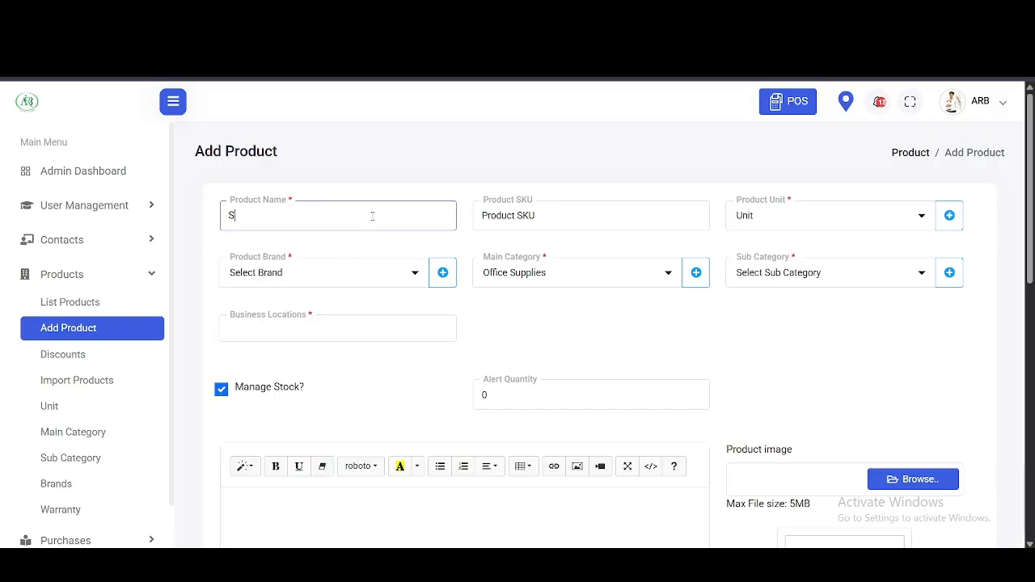
{"action": "type", "text": "neakers - Nike"}
{"action": "left_click", "coordinate": [502, 215]}
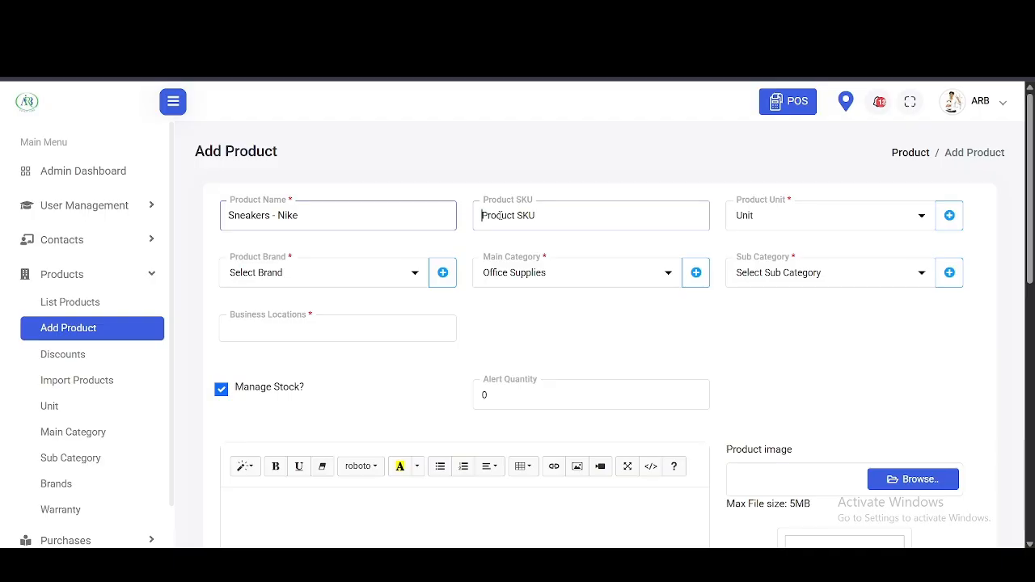
Look through the product unit choices and the form for adding a unit from the product page, without saving.
{"action": "left_click", "coordinate": [793, 216]}
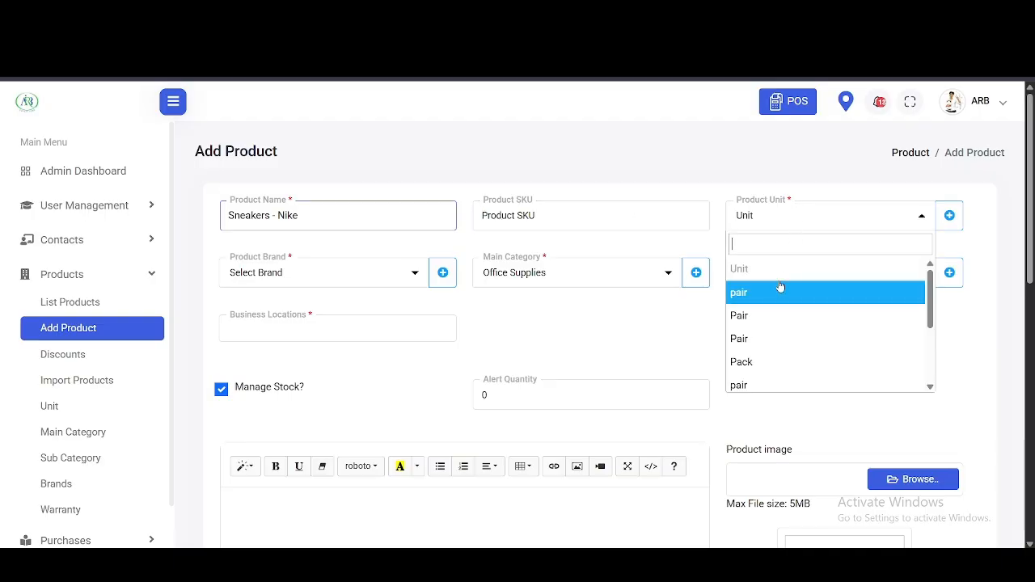
{"action": "left_click", "coordinate": [792, 220]}
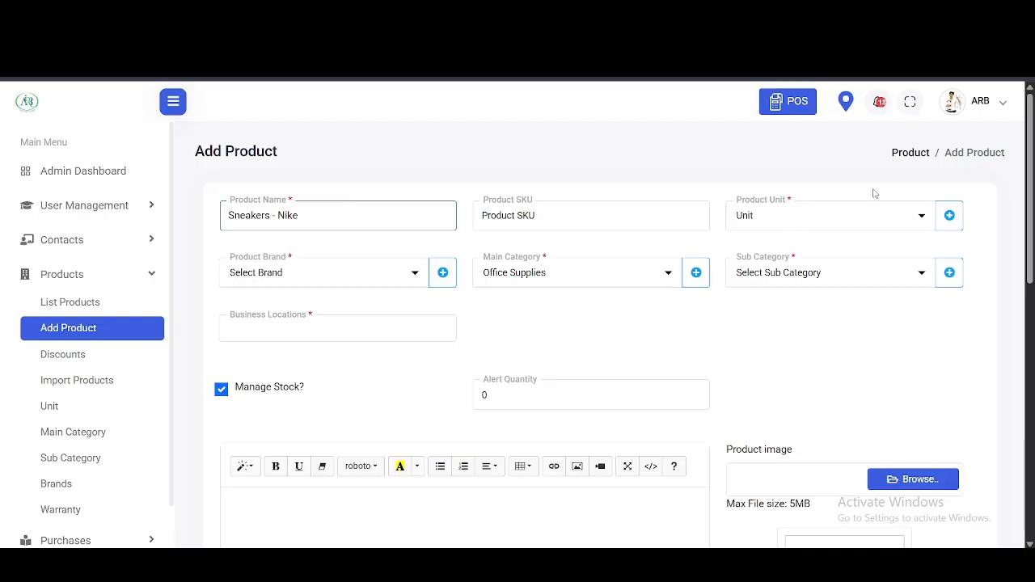
{"action": "left_click", "coordinate": [954, 228]}
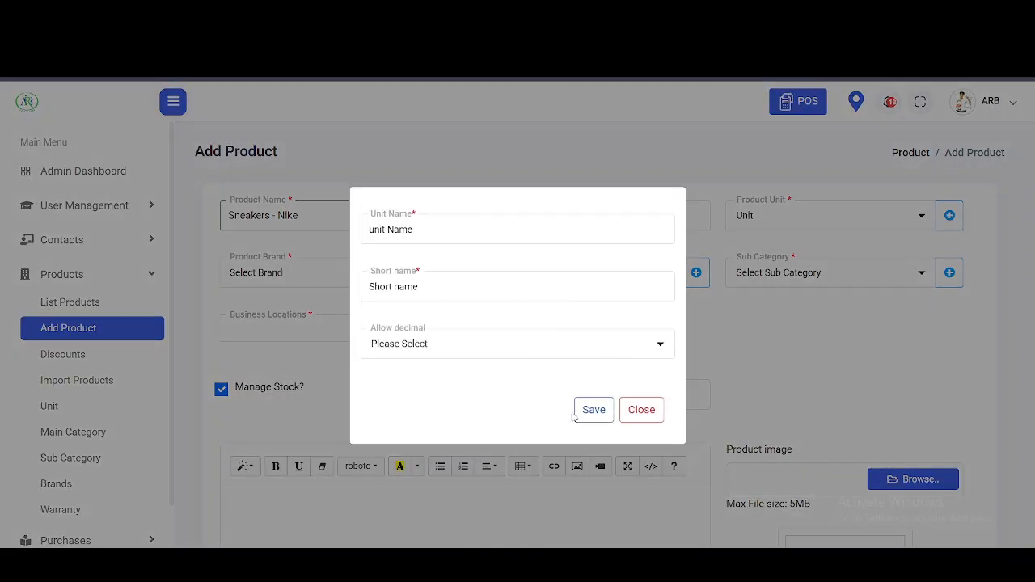
{"action": "left_click", "coordinate": [636, 410]}
Set the product unit to pair and the product brand to Nike.
{"action": "left_click", "coordinate": [801, 220]}
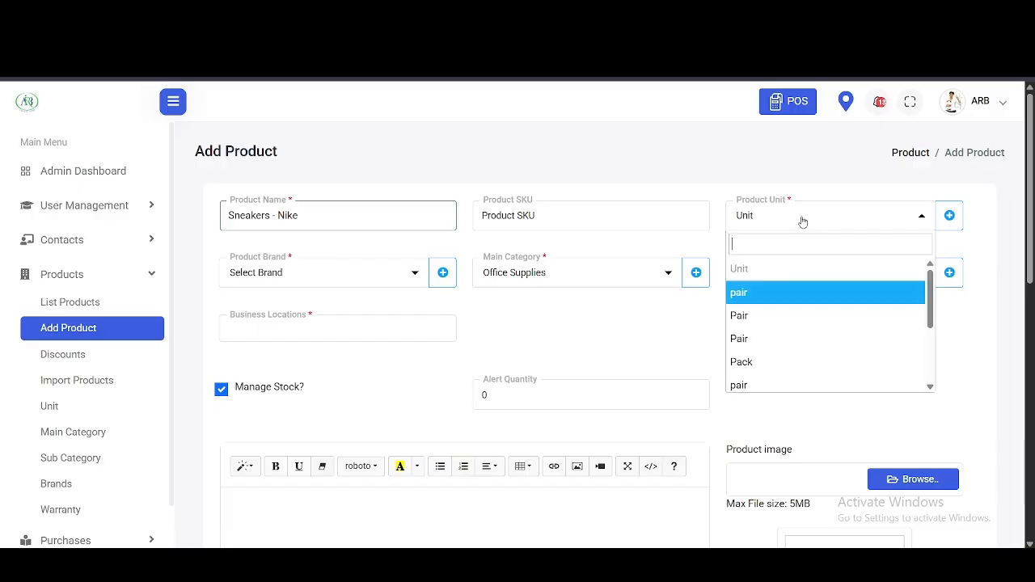
{"action": "left_click", "coordinate": [786, 293]}
{"action": "left_click", "coordinate": [329, 275]}
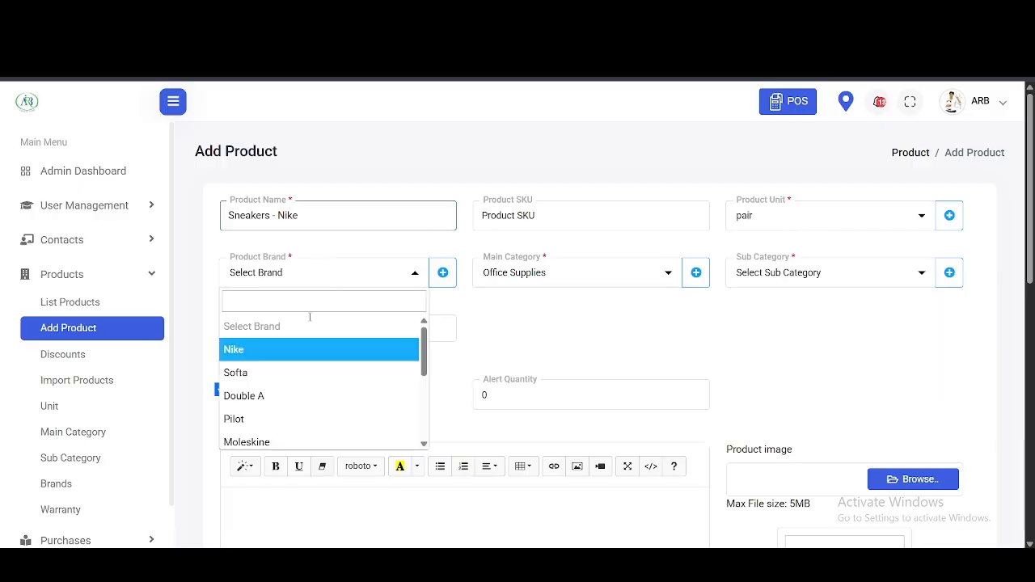
{"action": "left_click", "coordinate": [287, 356]}
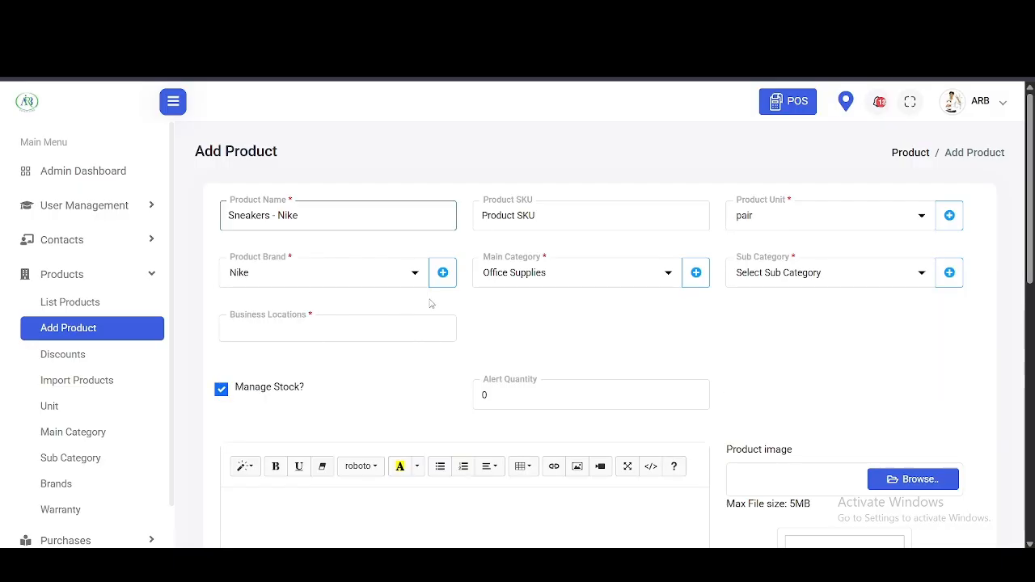
Assign the product to the main category Foot Wear and the sub category Sneaker.
{"action": "left_click", "coordinate": [524, 283]}
{"action": "scroll", "coordinate": [507, 438], "scroll_direction": "down", "scroll_amount": 1}
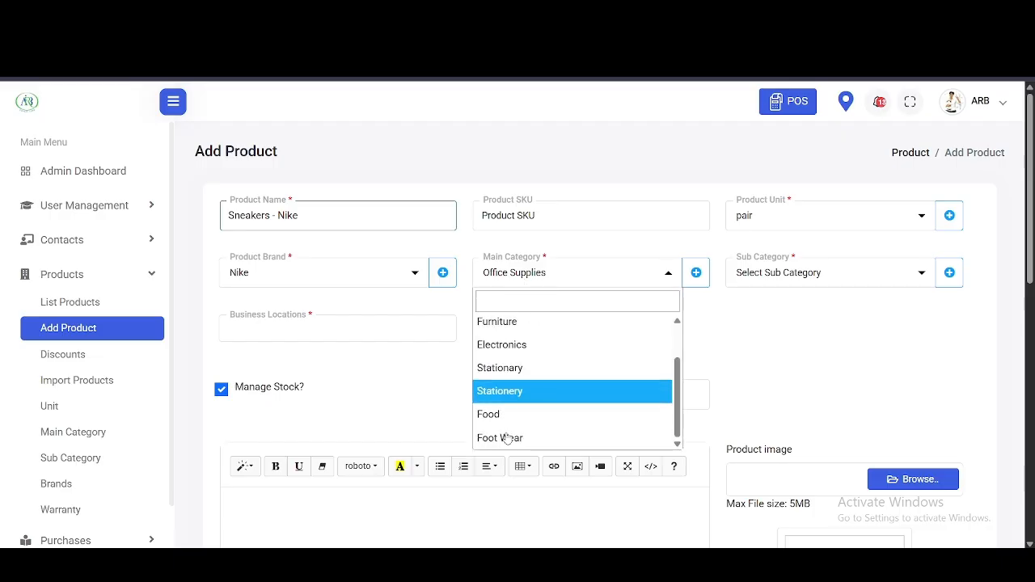
{"action": "left_click", "coordinate": [507, 438]}
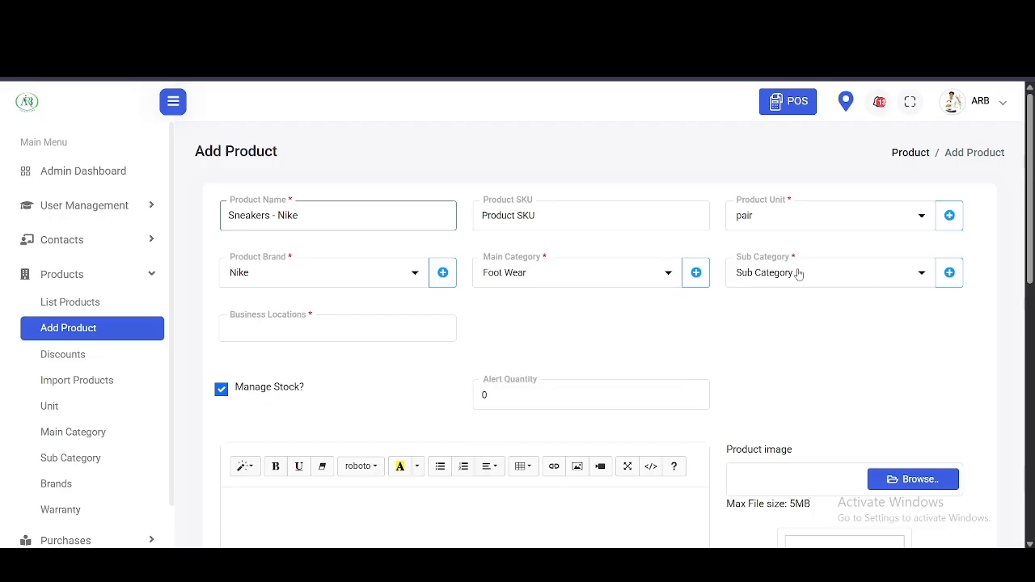
{"action": "left_click", "coordinate": [798, 274]}
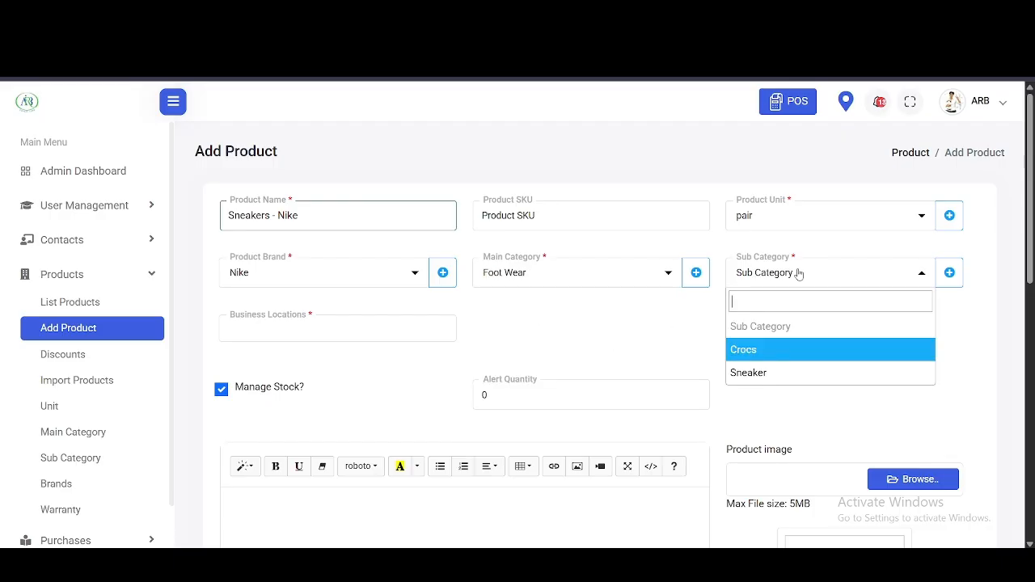
{"action": "left_click", "coordinate": [781, 382]}
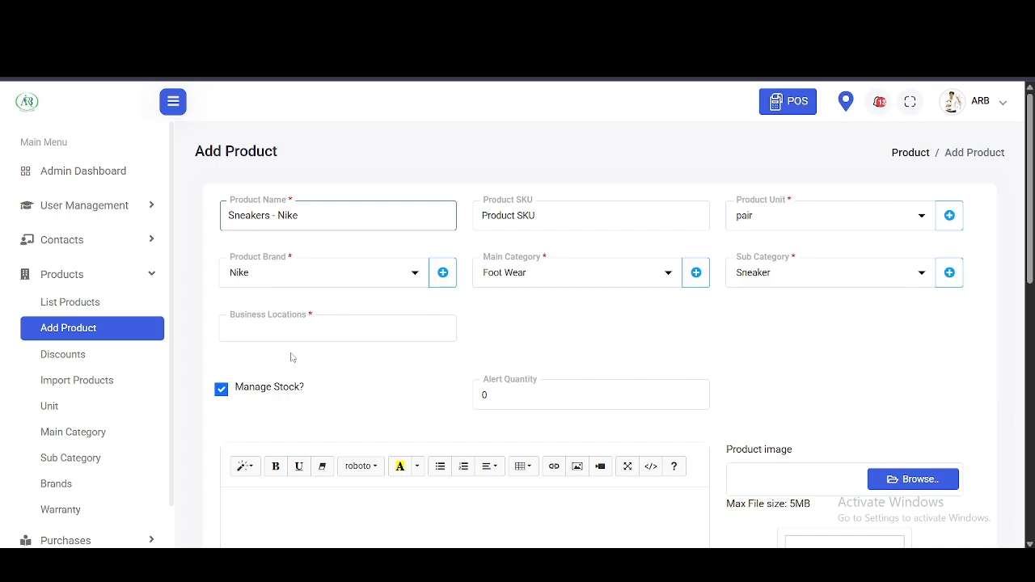
Add Sammanthurai and Ninthavur as the product's business locations.
{"action": "left_click", "coordinate": [299, 327]}
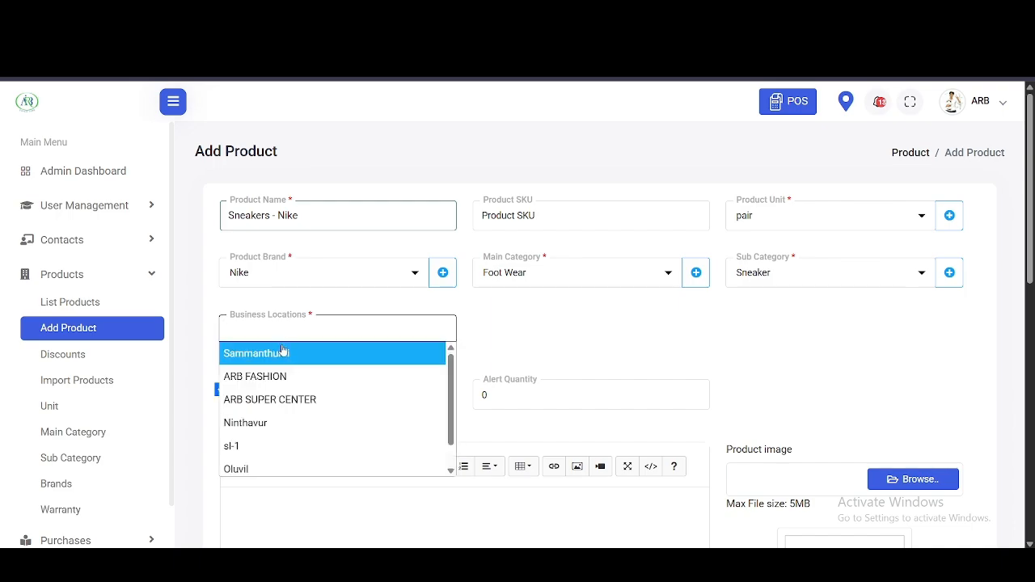
{"action": "left_click", "coordinate": [282, 354]}
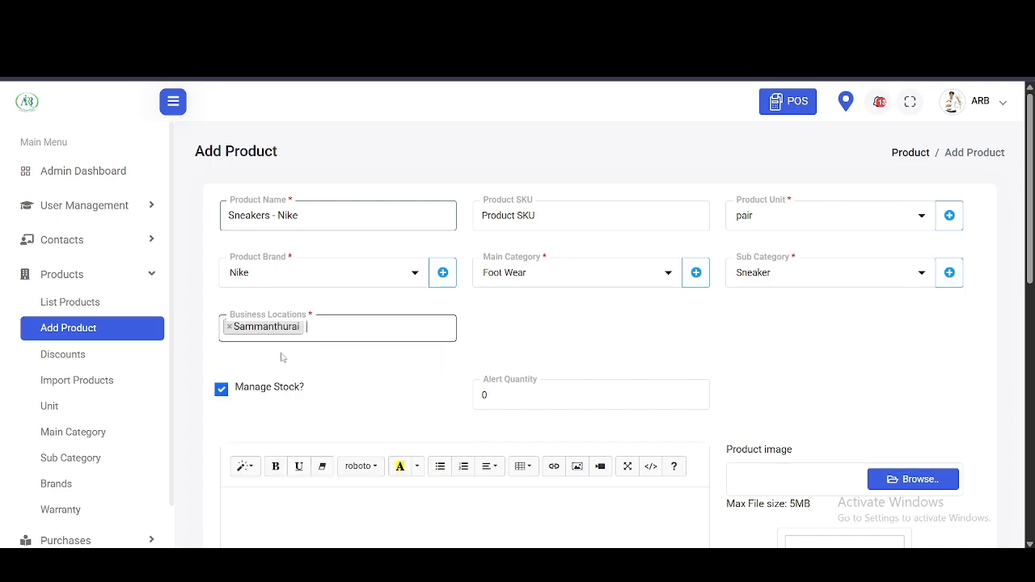
{"action": "left_click", "coordinate": [337, 325]}
{"action": "left_click", "coordinate": [270, 423]}
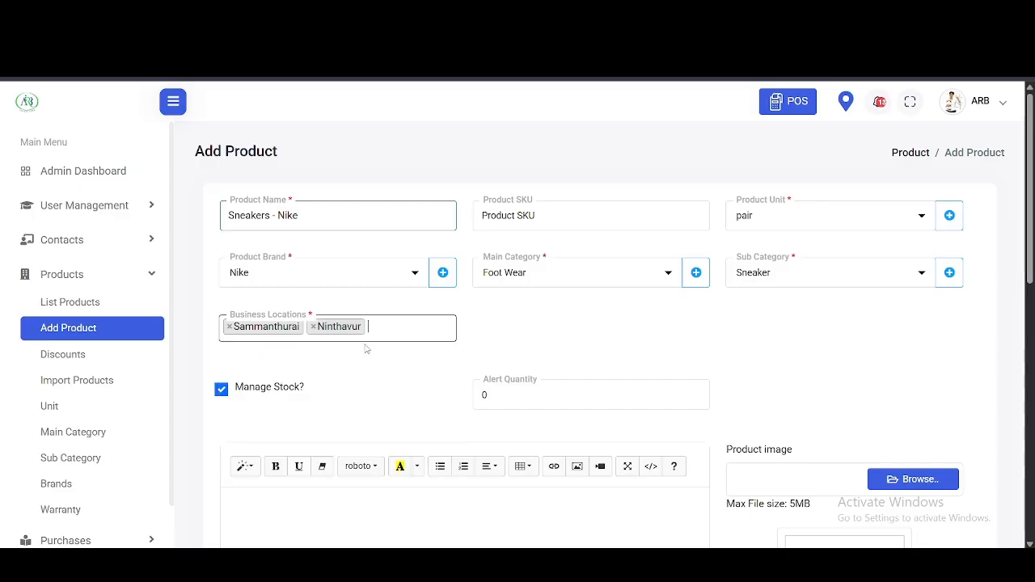
Add Oluvil as a further business location for the product.
{"action": "left_click", "coordinate": [391, 326]}
{"action": "left_click", "coordinate": [318, 466]}
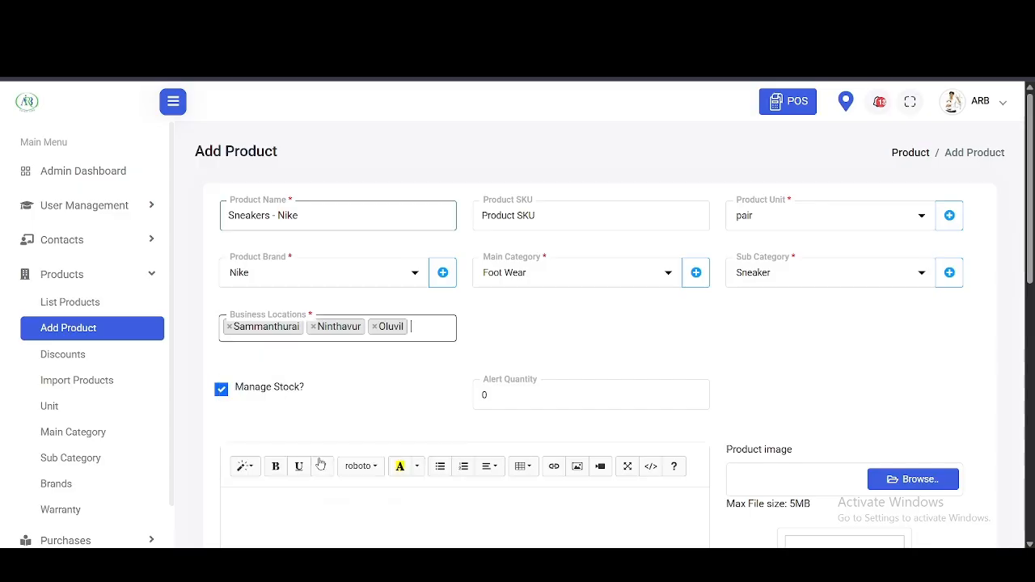
Set the product's alert quantity to 10, then switch stock management off and on again.
{"action": "scroll", "coordinate": [273, 413], "scroll_direction": "down", "scroll_amount": 1}
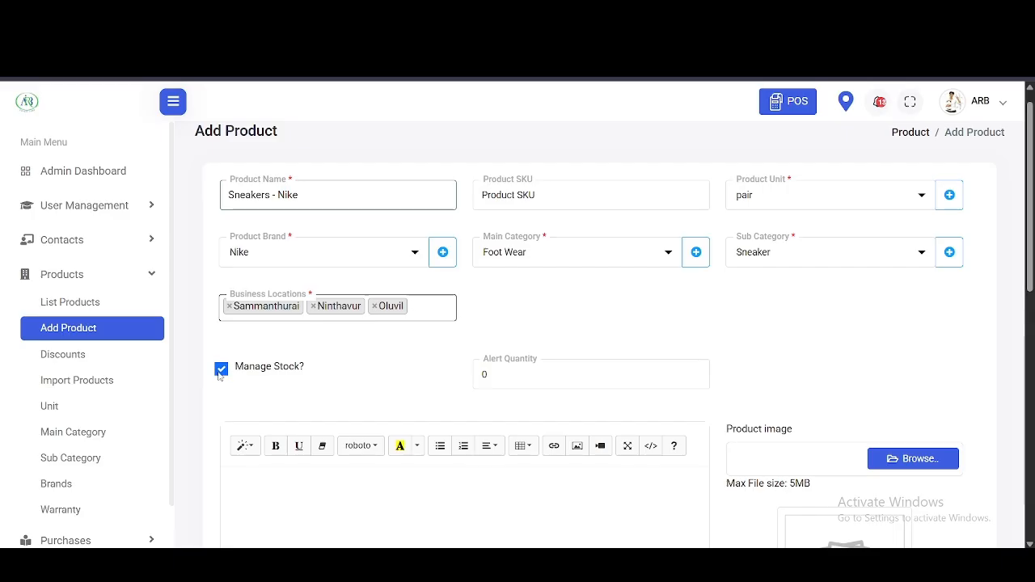
{"action": "left_click", "coordinate": [508, 376]}
{"action": "key", "text": "BackSpace"}
{"action": "type", "text": "1"}
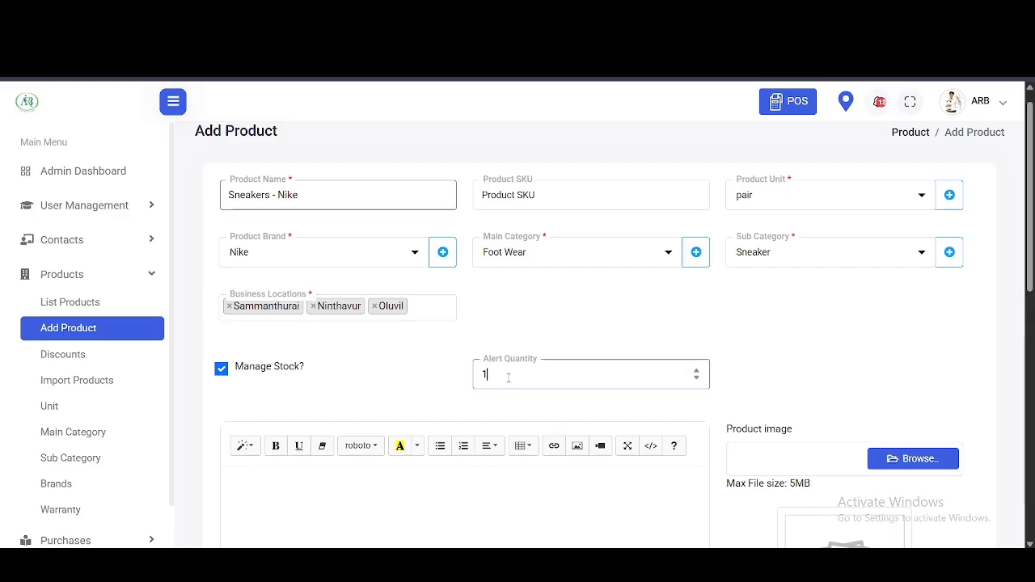
{"action": "type", "text": "0"}
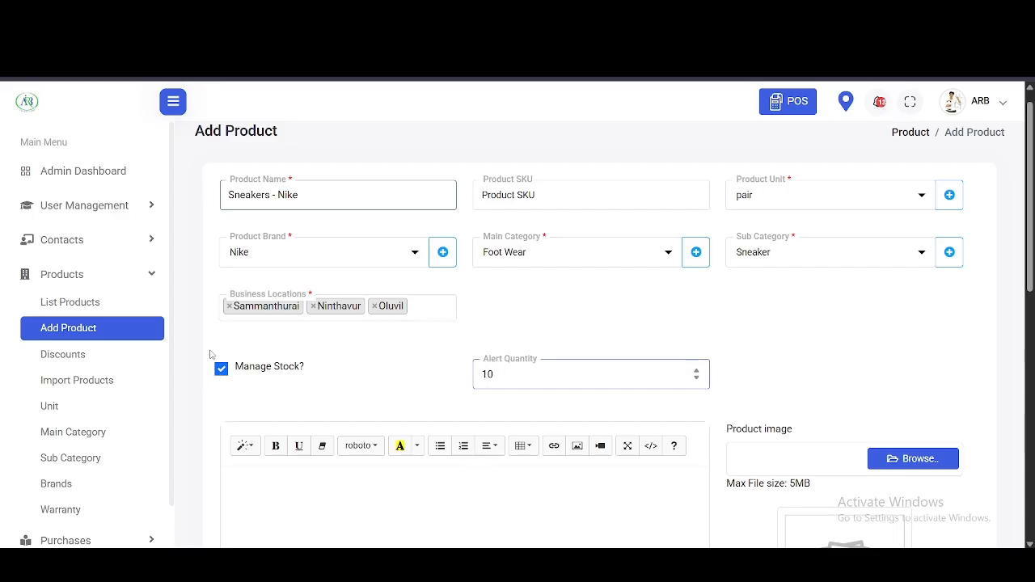
{"action": "left_click", "coordinate": [224, 370]}
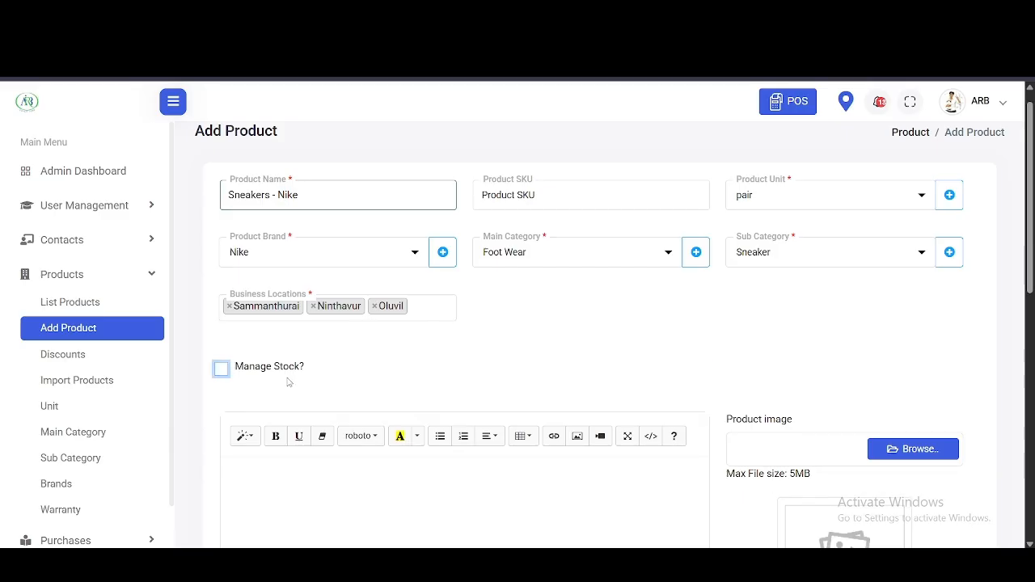
{"action": "left_click", "coordinate": [221, 369]}
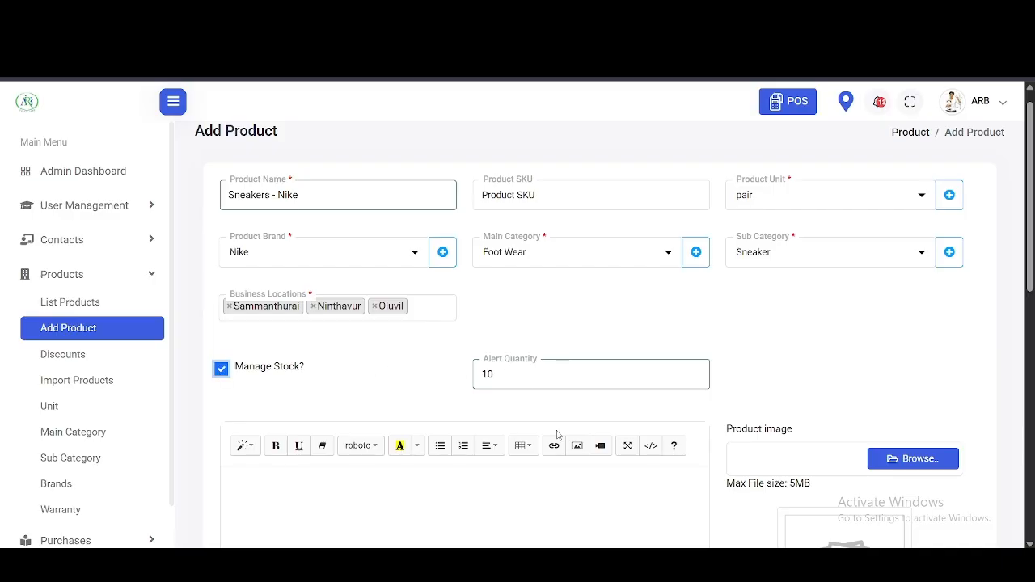
Upload the JPG file dated 8/27/2025 from the Downloads folder as the product image.
{"action": "scroll", "coordinate": [557, 435], "scroll_direction": "down", "scroll_amount": 1}
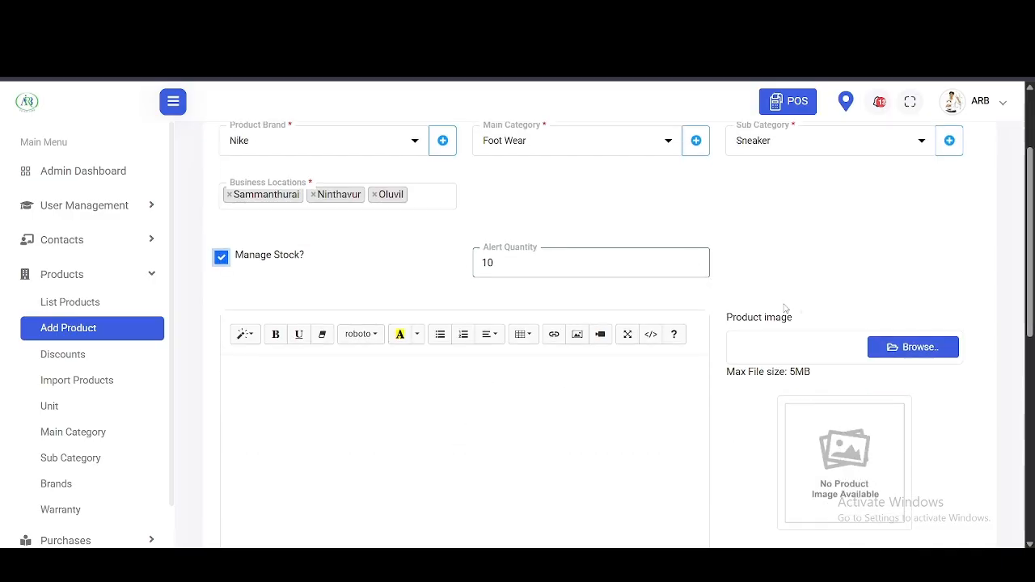
{"action": "left_click", "coordinate": [916, 344]}
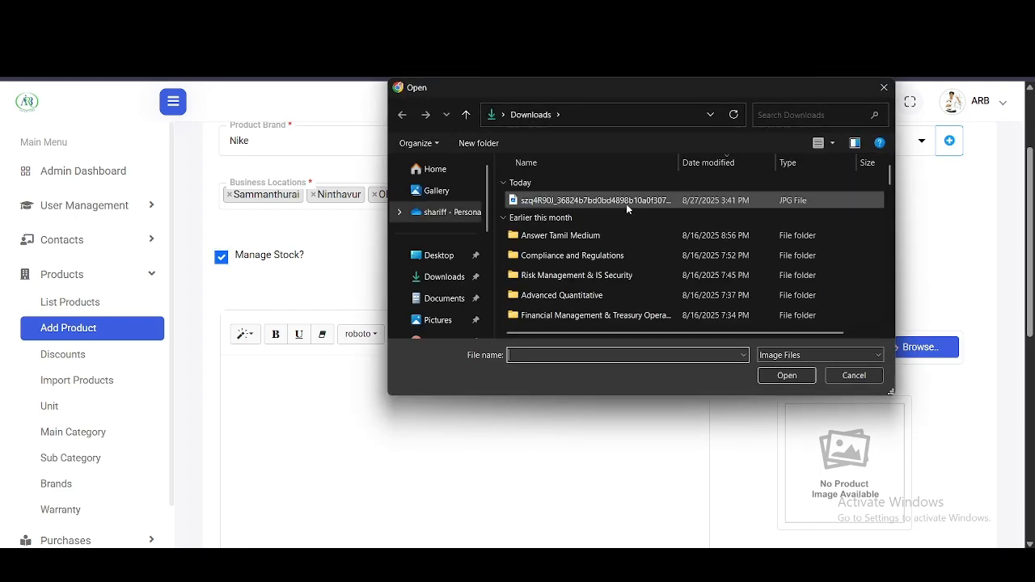
{"action": "left_click", "coordinate": [626, 202]}
{"action": "left_click", "coordinate": [797, 376]}
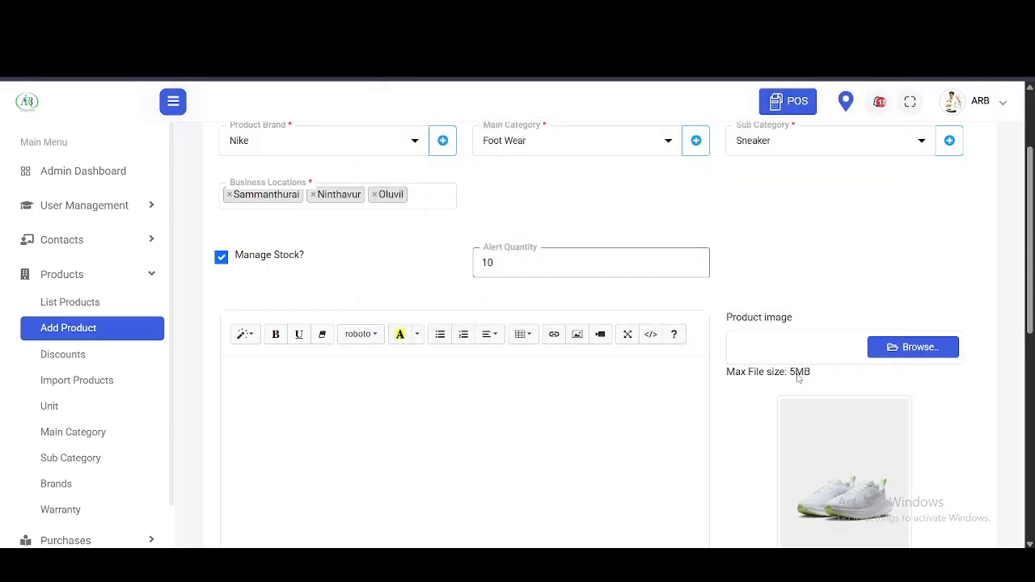
Enable product description, IMEI or serial number for the product, and leave it available for selling.
{"action": "scroll", "coordinate": [798, 375], "scroll_direction": "down", "scroll_amount": 4}
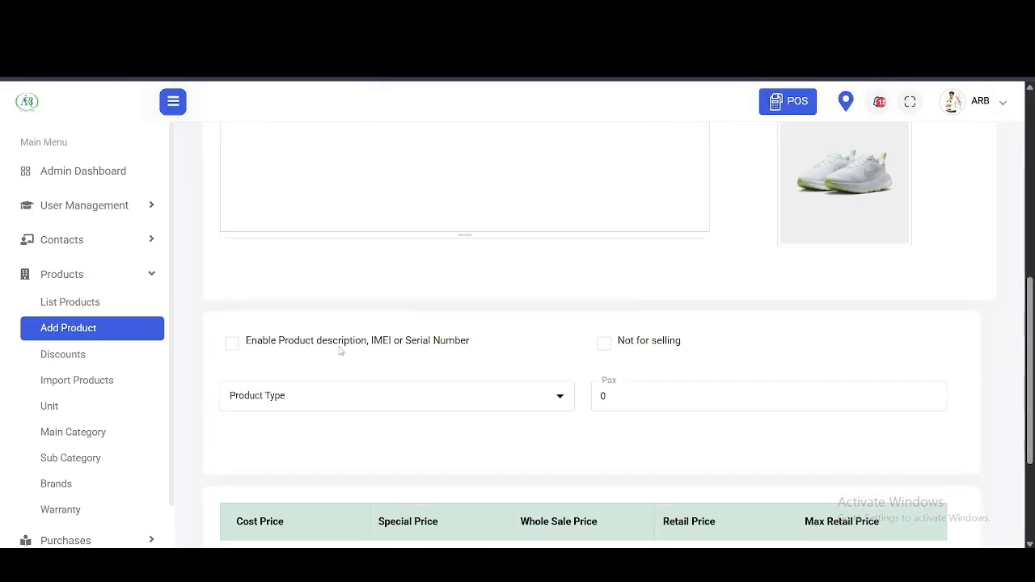
{"action": "left_click", "coordinate": [233, 349]}
{"action": "left_click", "coordinate": [609, 350]}
{"action": "left_click", "coordinate": [609, 348]}
Set the product type to Box and the pax to 12.
{"action": "scroll", "coordinate": [526, 393], "scroll_direction": "down", "scroll_amount": 2}
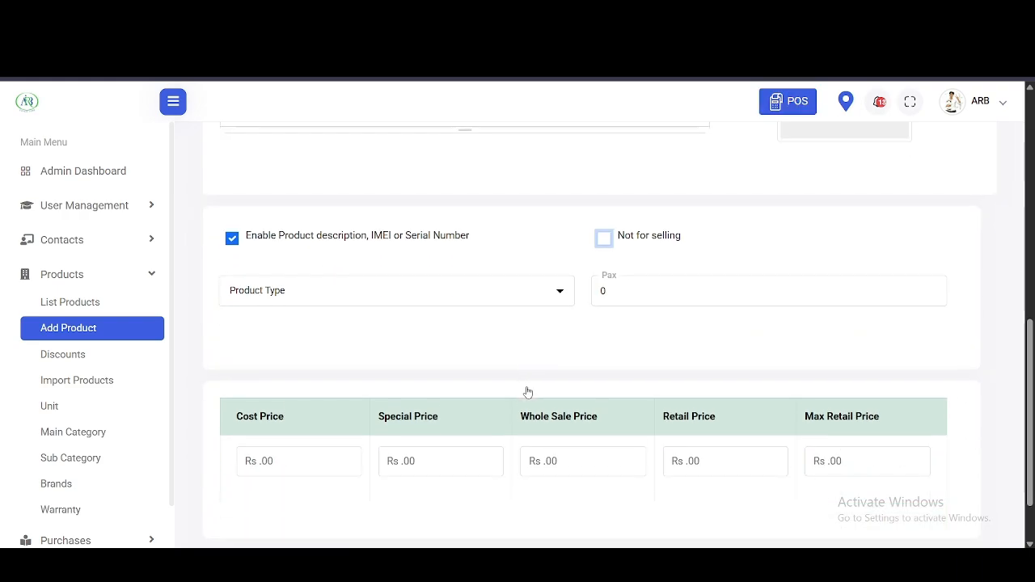
{"action": "left_click", "coordinate": [532, 295]}
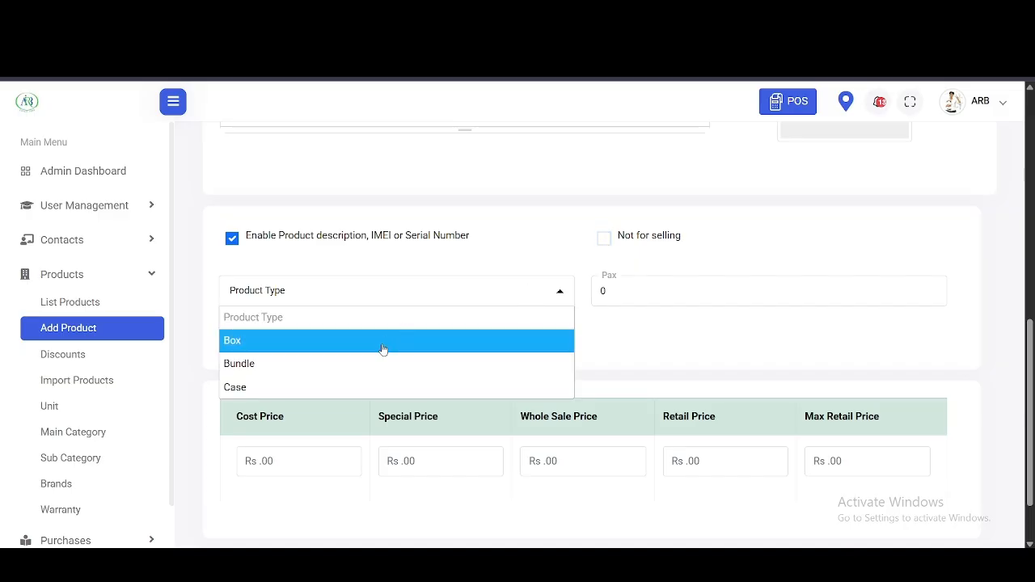
{"action": "left_click", "coordinate": [383, 349]}
{"action": "left_click", "coordinate": [622, 297]}
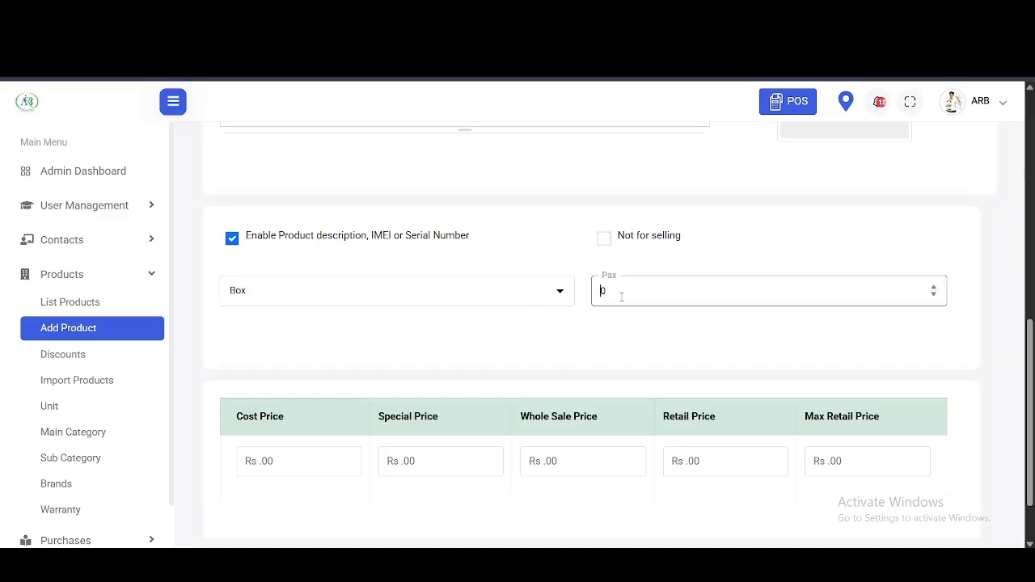
{"action": "type", "text": "12"}
Set the cost price to 5000, special price 5100, wholesale price 5200, retail price 5300 and max retail price 5500.
{"action": "scroll", "coordinate": [622, 297], "scroll_direction": "down", "scroll_amount": 1}
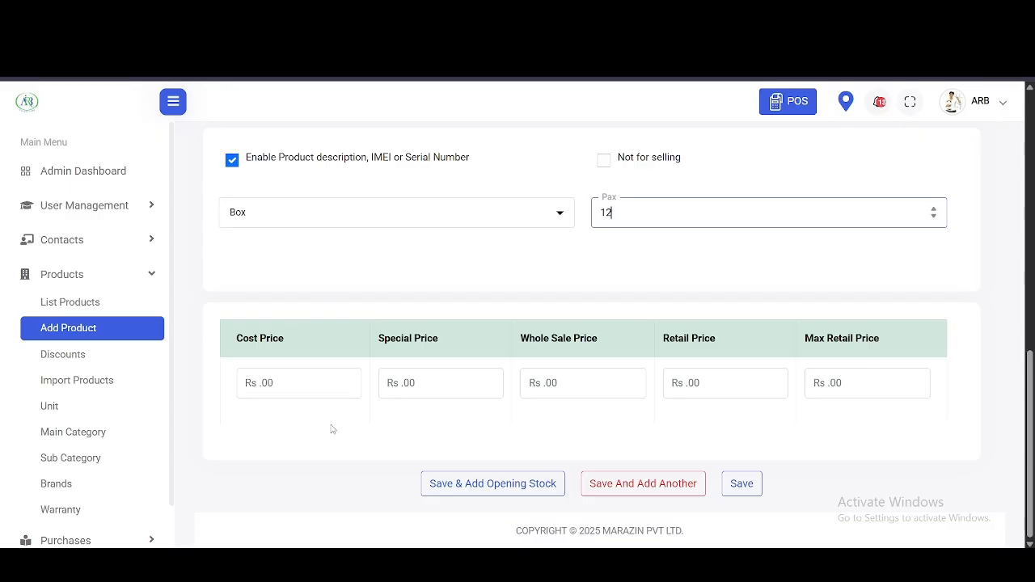
{"action": "left_click", "coordinate": [301, 384]}
{"action": "type", "text": "5000"}
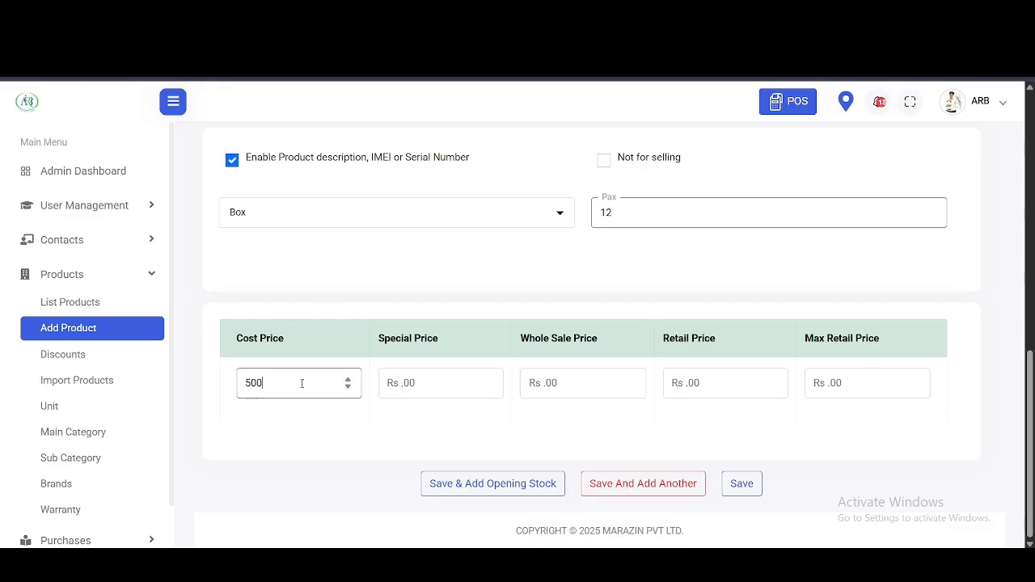
{"action": "left_click", "coordinate": [427, 394]}
{"action": "type", "text": "5100"}
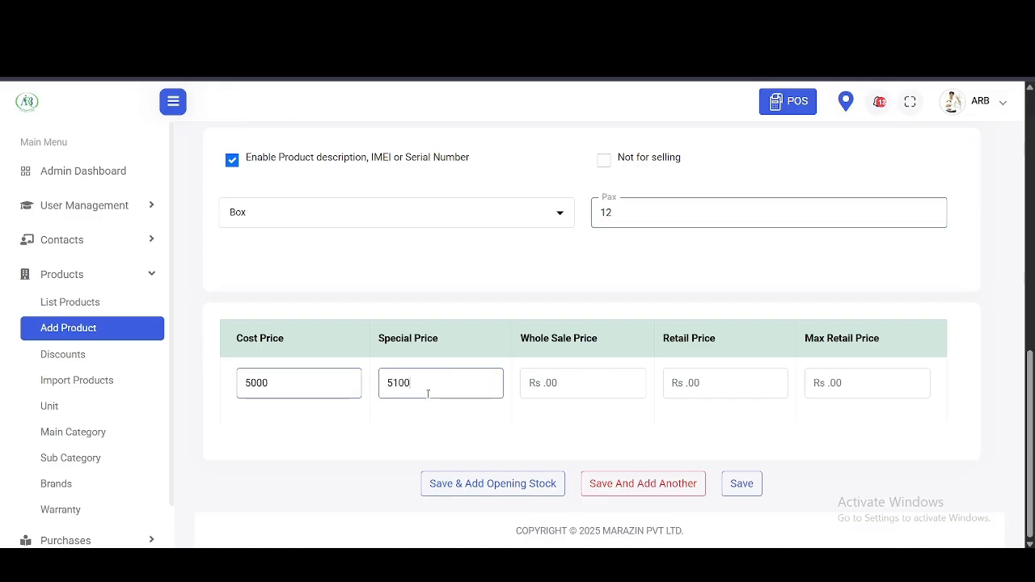
{"action": "left_click", "coordinate": [571, 382]}
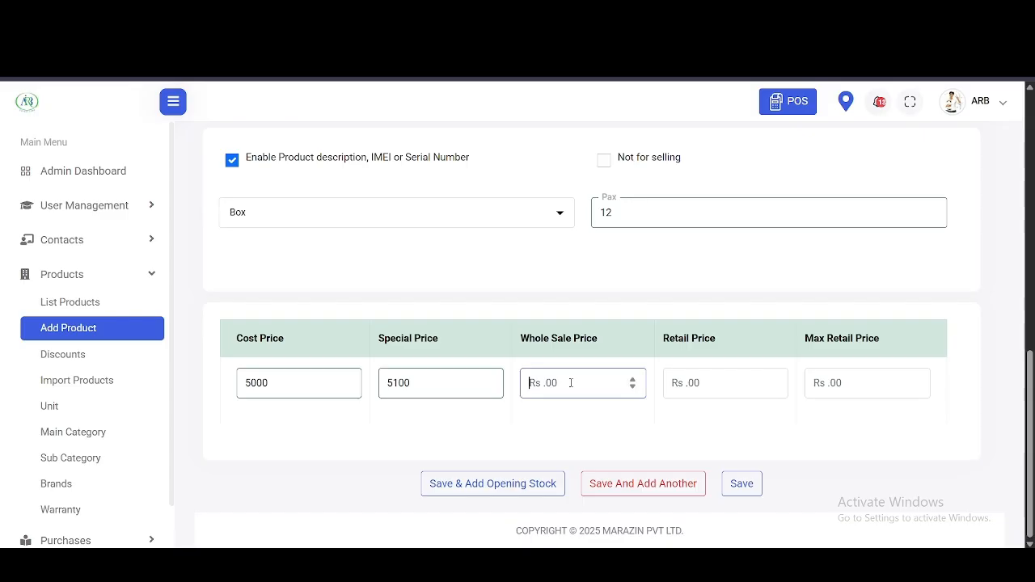
{"action": "type", "text": "5200"}
{"action": "left_click", "coordinate": [719, 380]}
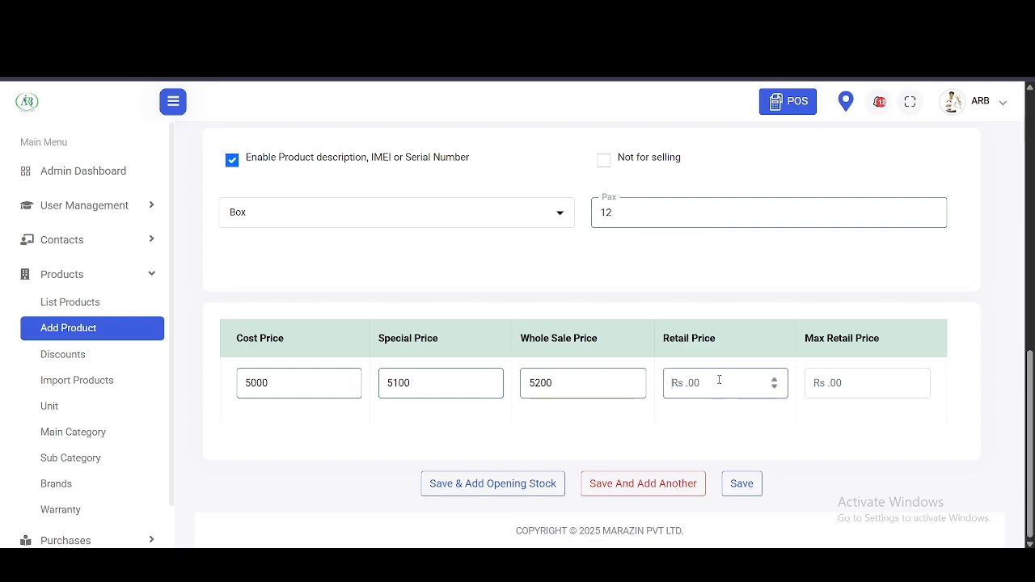
{"action": "type", "text": "5300"}
{"action": "left_click", "coordinate": [843, 382]}
{"action": "type", "text": "550"}
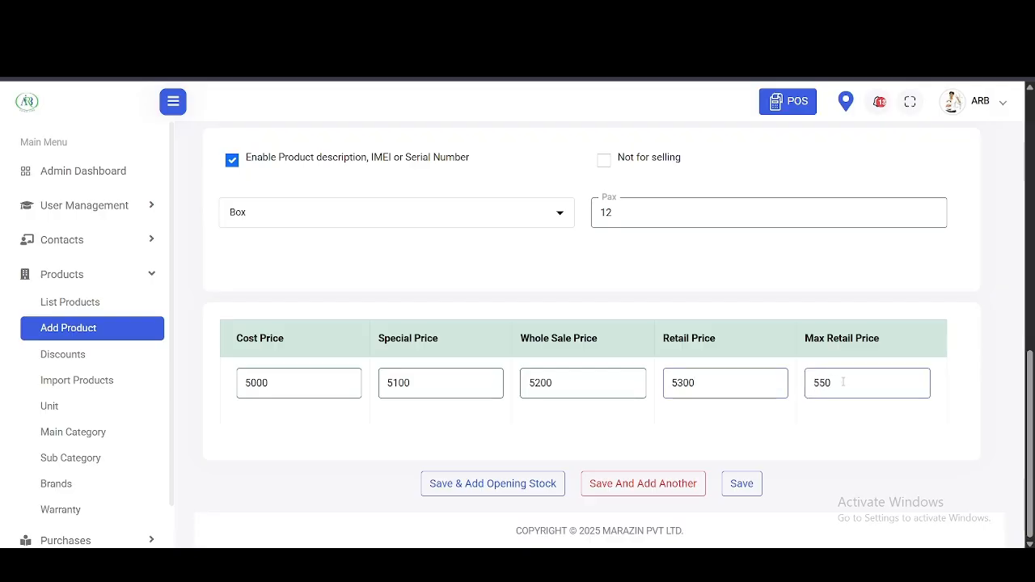
{"action": "type", "text": "0"}
Save the product and continue to adding its opening stock.
{"action": "left_click", "coordinate": [492, 484]}
{"action": "left_click", "coordinate": [742, 484]}
{"action": "left_click", "coordinate": [741, 484]}
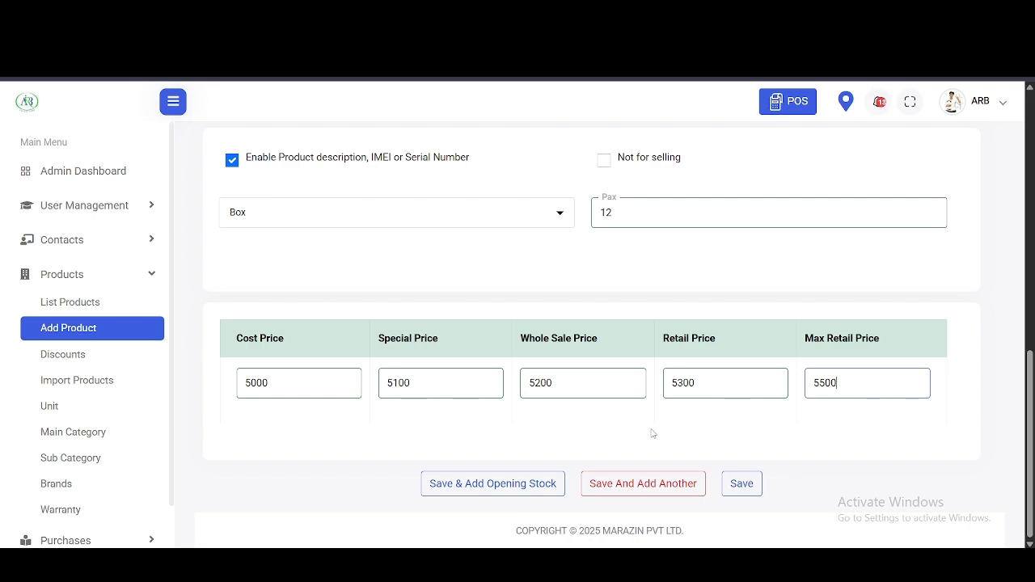
{"action": "left_click", "coordinate": [519, 484]}
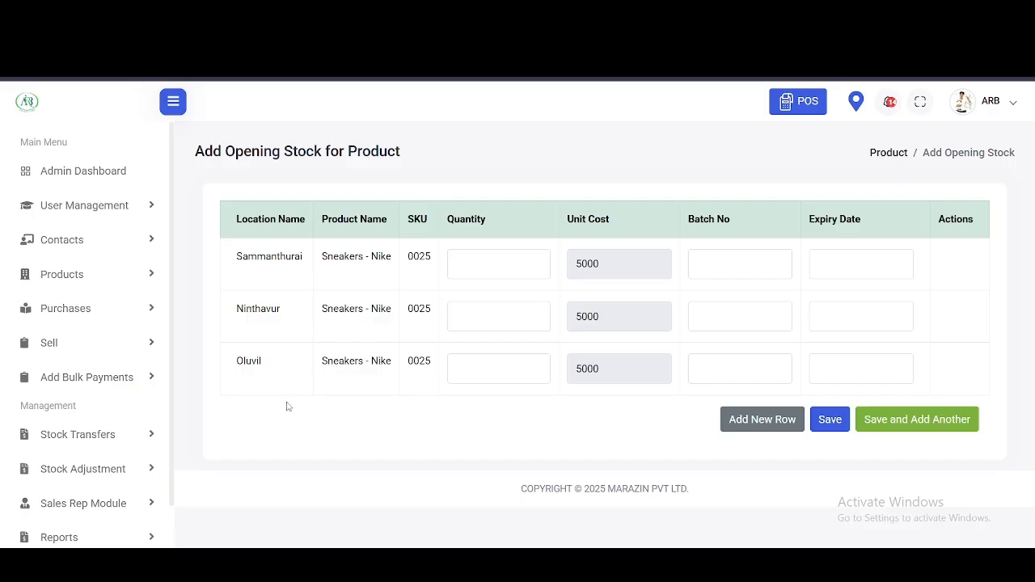
For Sammanthurai, set the opening stock quantity to 10, batch number 011 and expiry date 2025-08-03.
{"action": "left_click", "coordinate": [482, 271]}
{"action": "type", "text": "1000"}
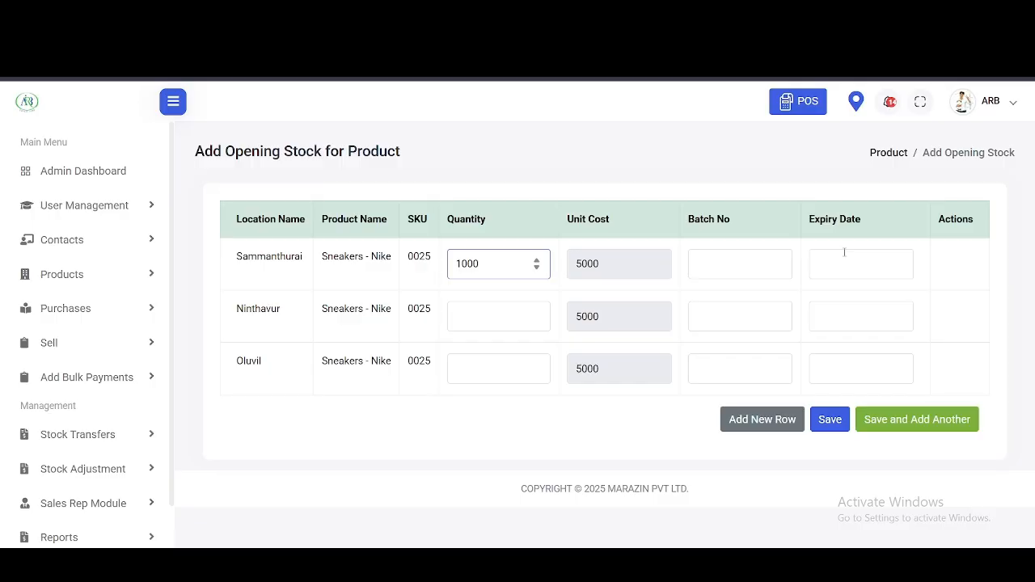
{"action": "key", "text": "BackSpace"}
{"action": "key", "text": "BackSpace"}
{"action": "left_click", "coordinate": [757, 272]}
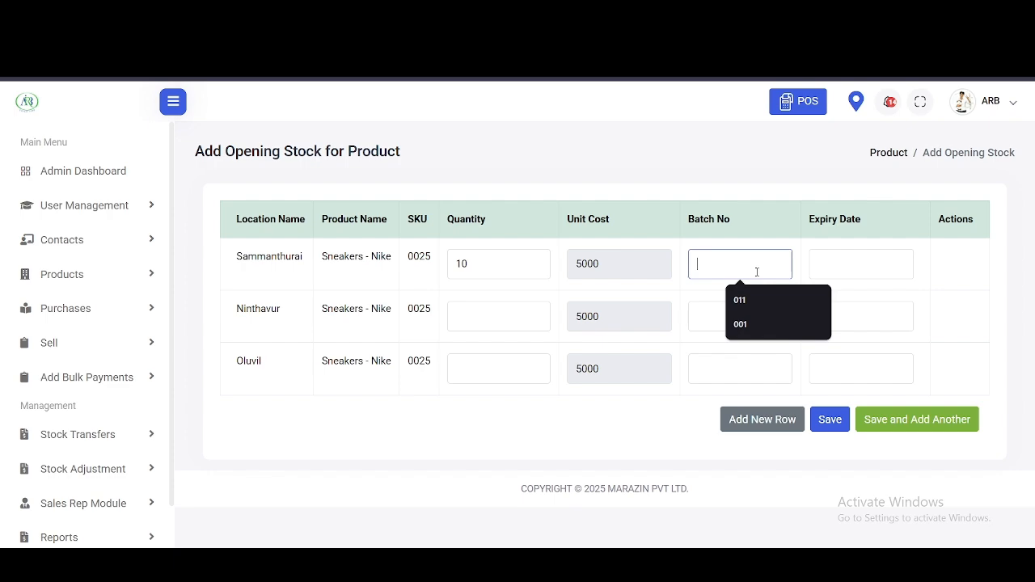
{"action": "type", "text": "011"}
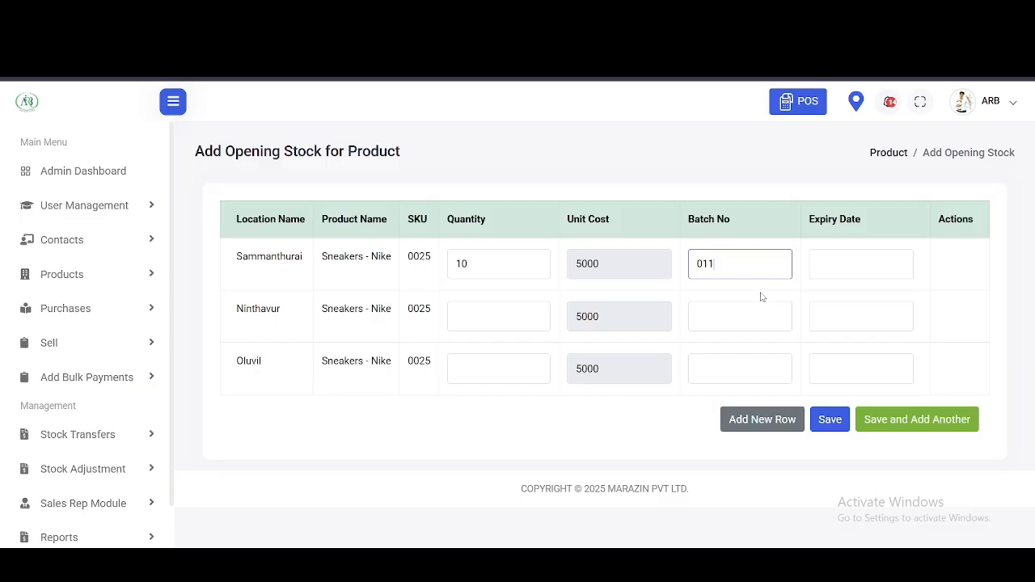
{"action": "left_click", "coordinate": [833, 259]}
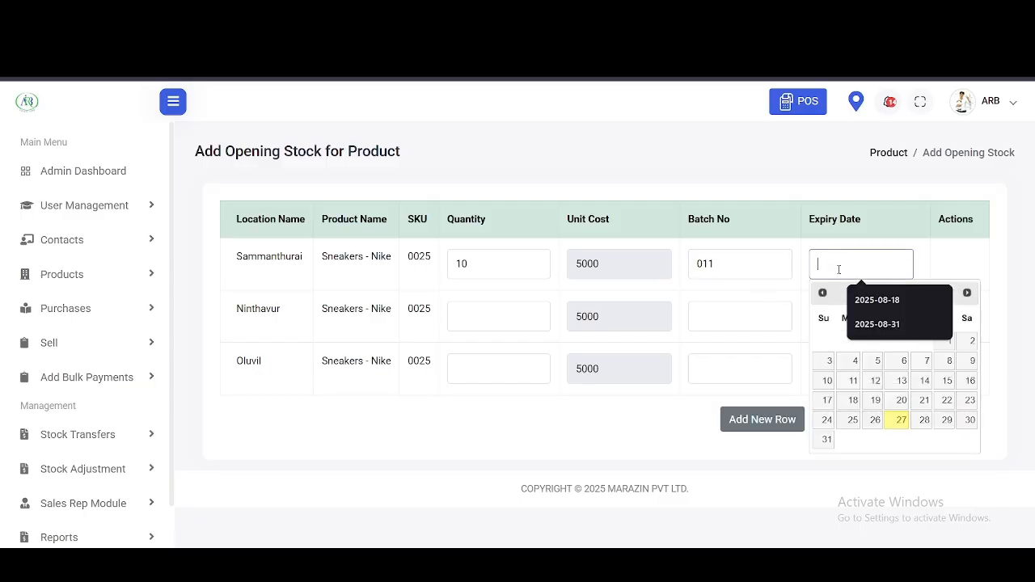
{"action": "left_click", "coordinate": [828, 362]}
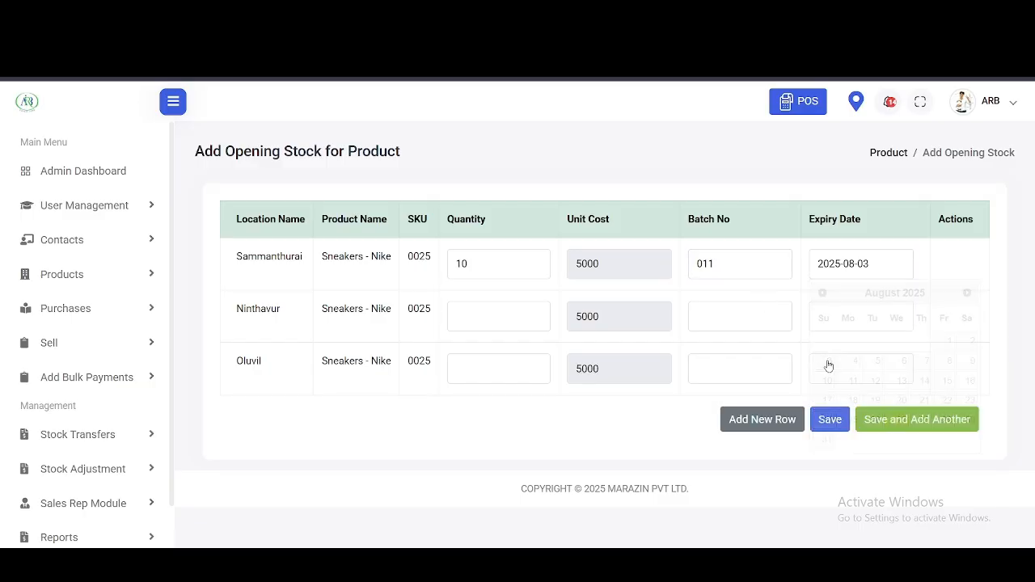
For Ninthavur, set the opening stock quantity to 10 and the expiry date to 2025-08-10.
{"action": "left_click", "coordinate": [526, 317]}
{"action": "type", "text": "10"}
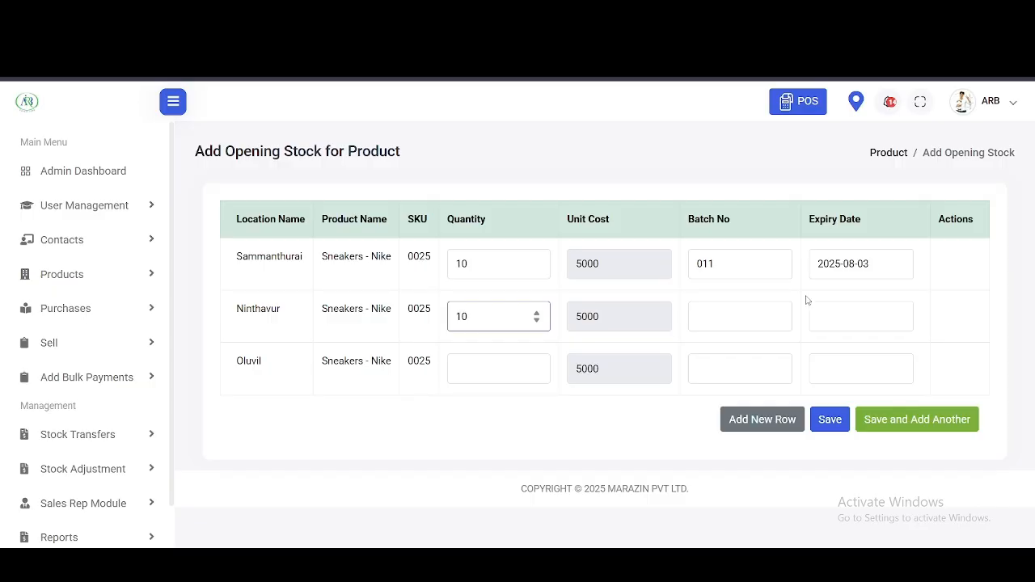
{"action": "left_click", "coordinate": [840, 305]}
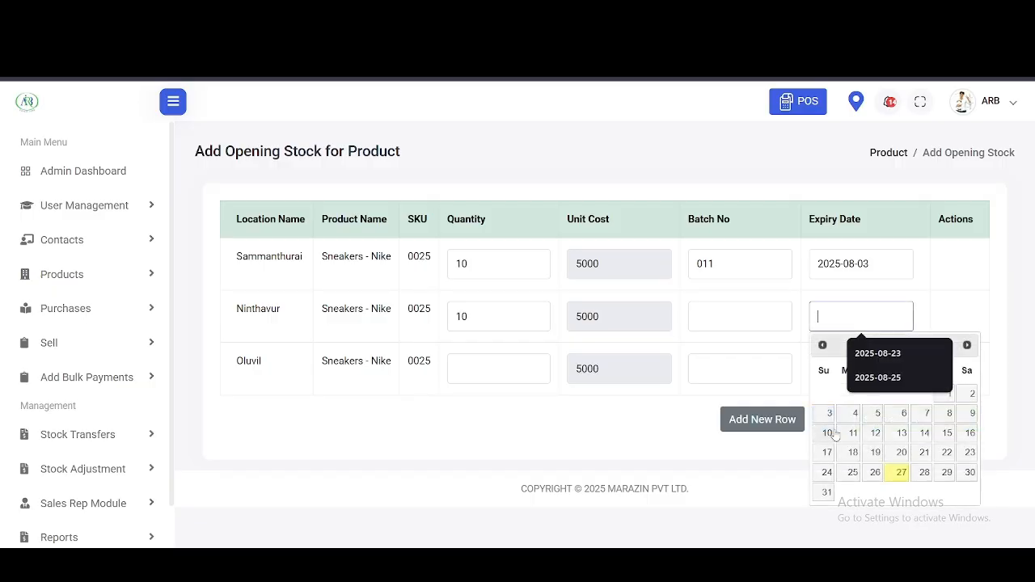
{"action": "left_click", "coordinate": [828, 432]}
For Oluvil, set the opening stock quantity to 10 and the expiry date to 2025-08-27.
{"action": "left_click", "coordinate": [538, 372]}
{"action": "type", "text": "10"}
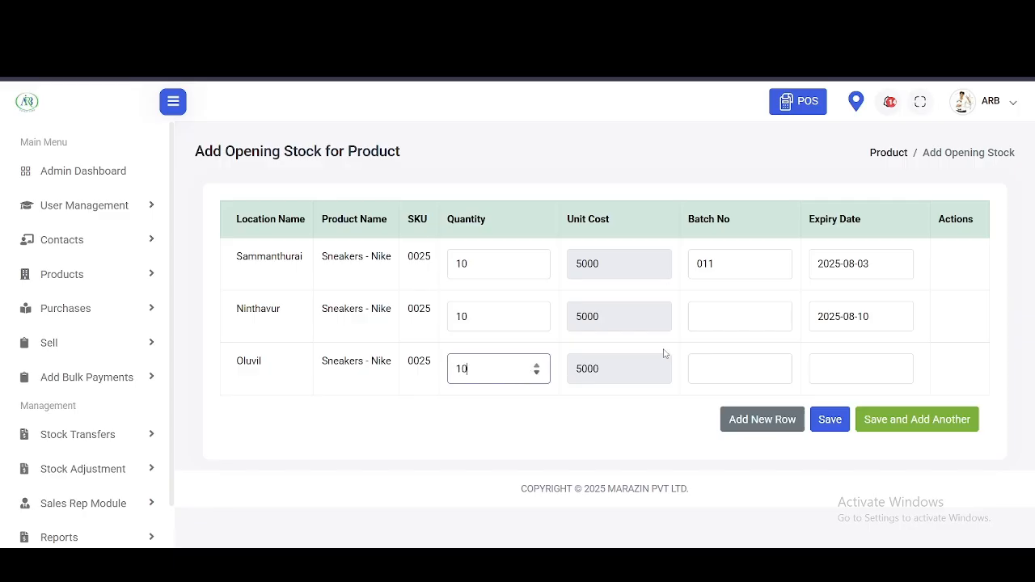
{"action": "left_click", "coordinate": [857, 369]}
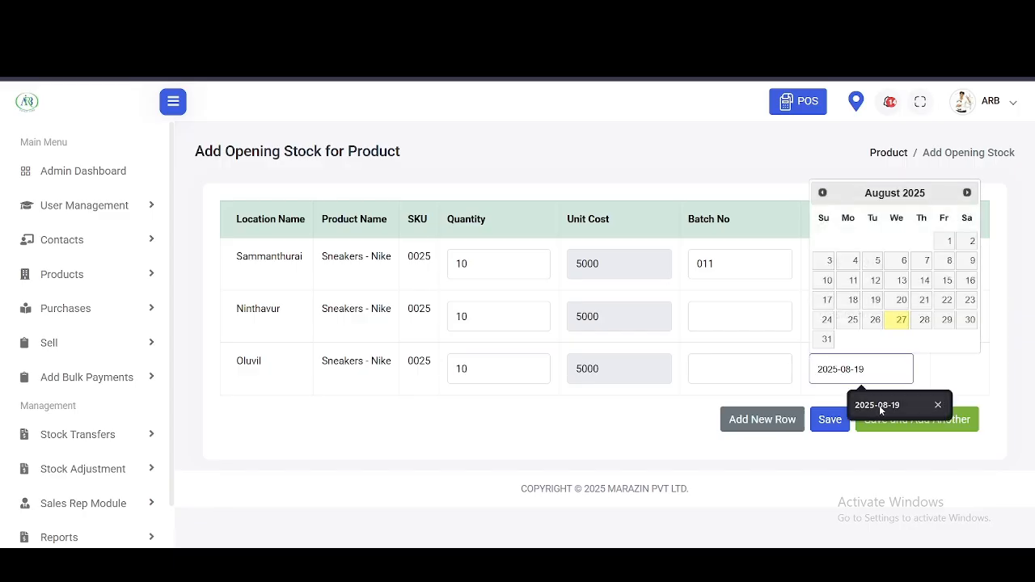
{"action": "left_click", "coordinate": [894, 321]}
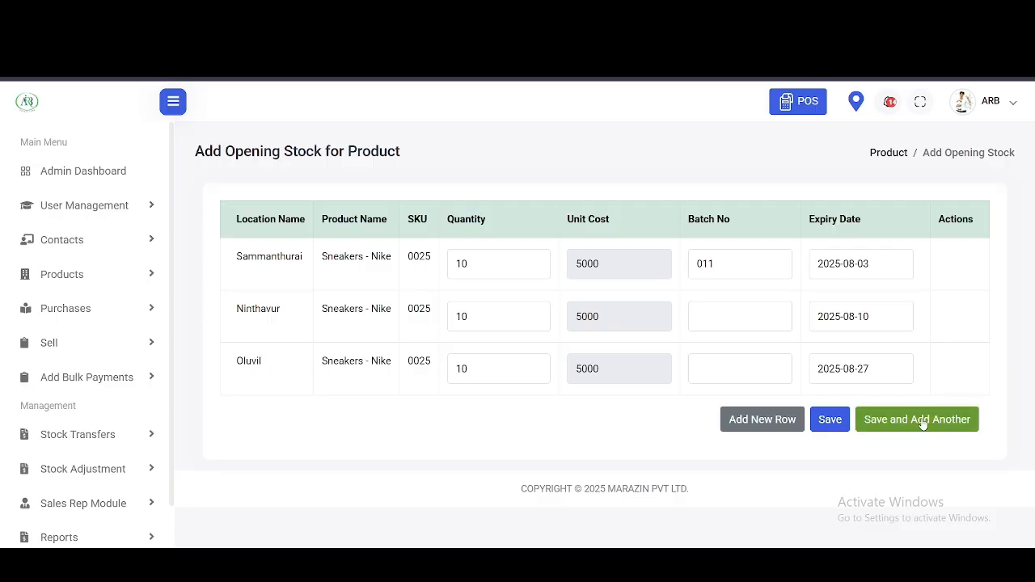
Add an extra opening stock row for Oluvil and delete it again.
{"action": "left_click", "coordinate": [747, 420]}
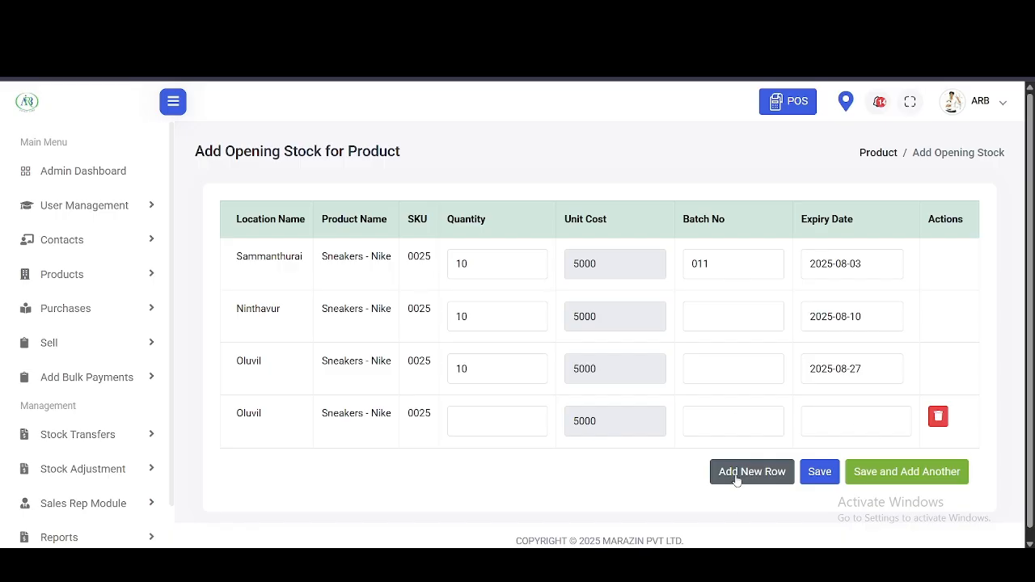
{"action": "left_click", "coordinate": [939, 417]}
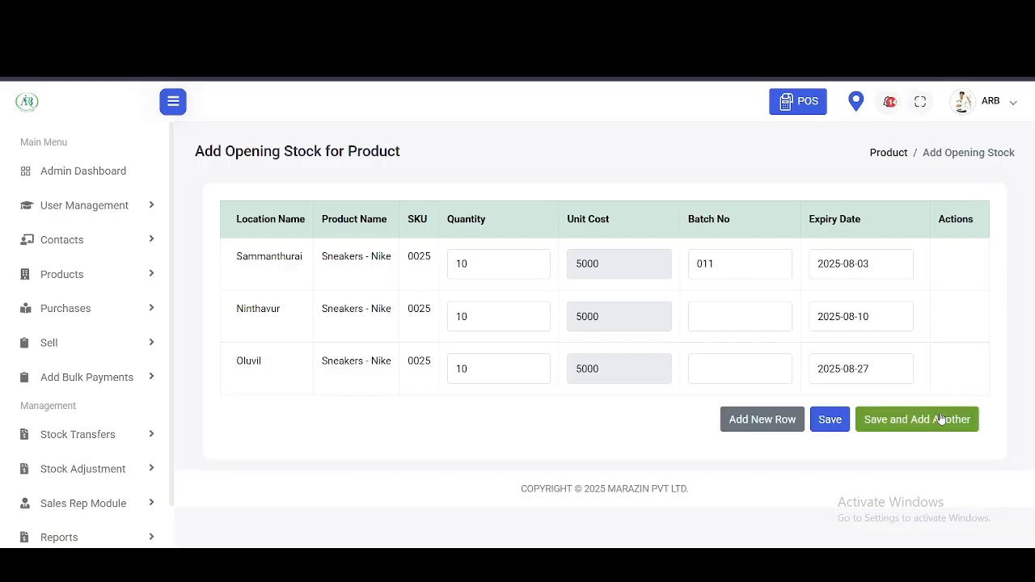
Save the opening stock of Sneakers - Nike and skip entering the IMEI numbers, confirming the skip.
{"action": "left_click", "coordinate": [833, 420]}
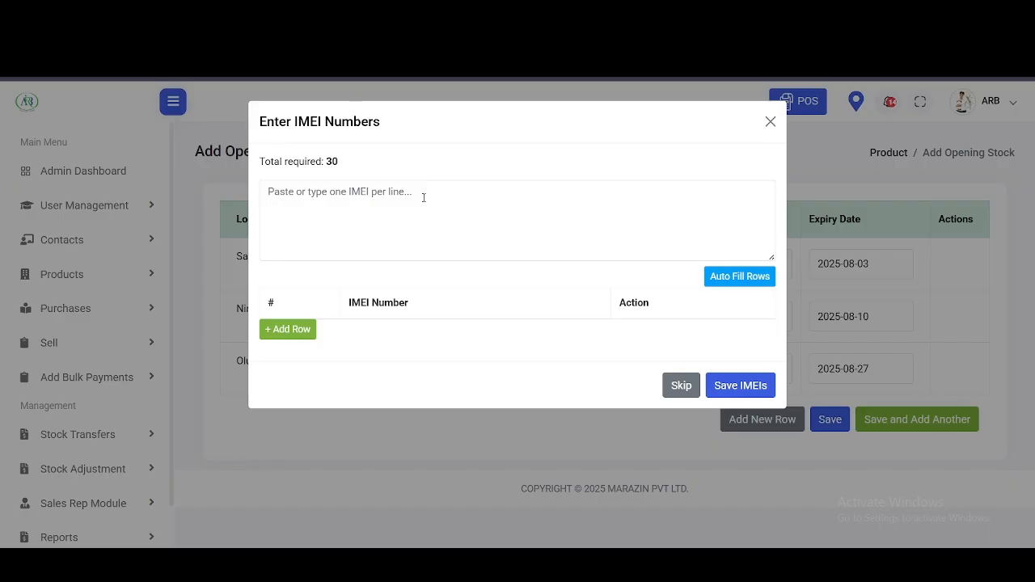
{"action": "left_click", "coordinate": [676, 388]}
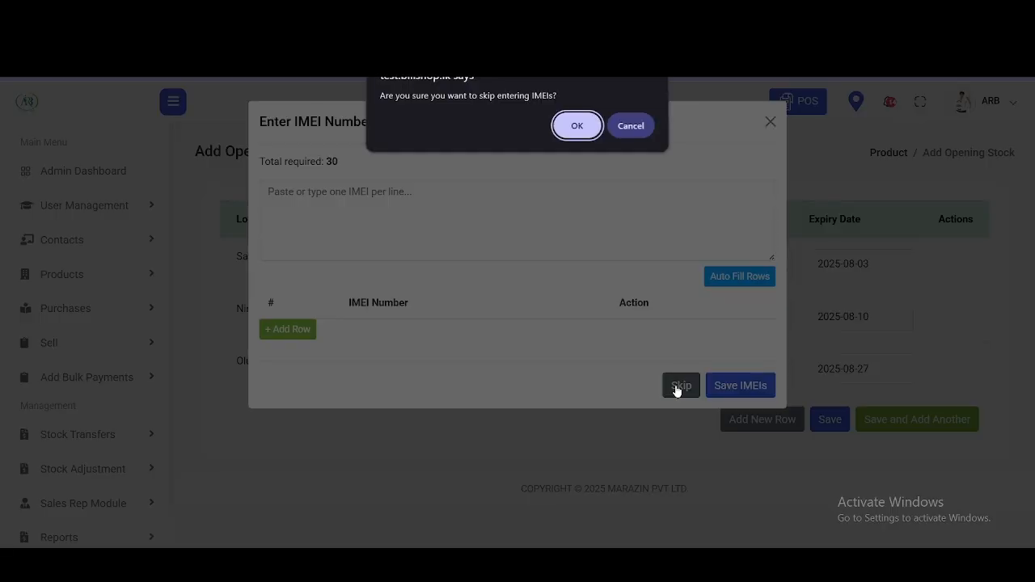
{"action": "left_click", "coordinate": [577, 128]}
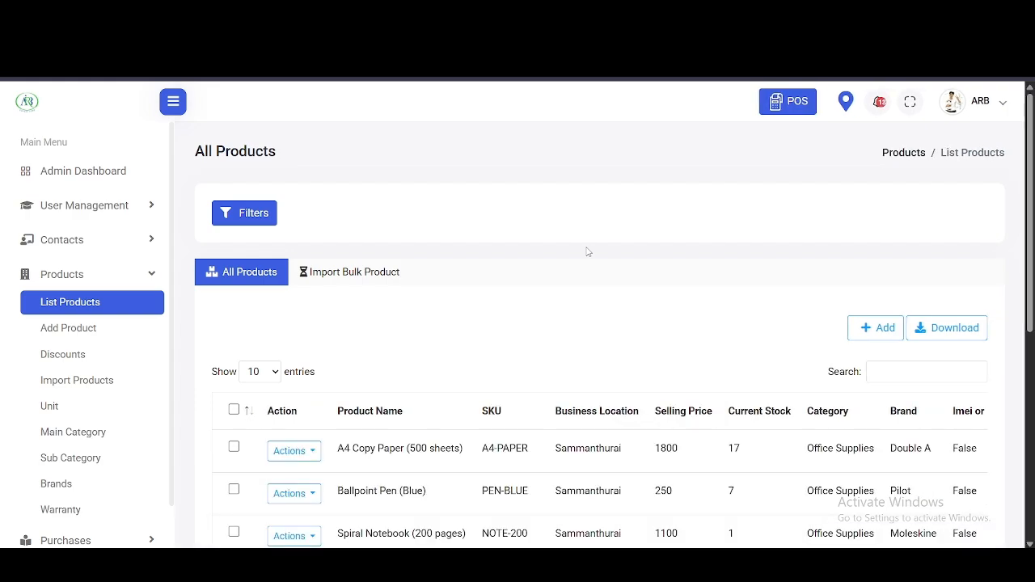
Find the Sneakers - Nike product with SKU 0025 on page 3 of the product list and open its IMEI entry.
{"action": "scroll", "coordinate": [588, 252], "scroll_direction": "down", "scroll_amount": 5}
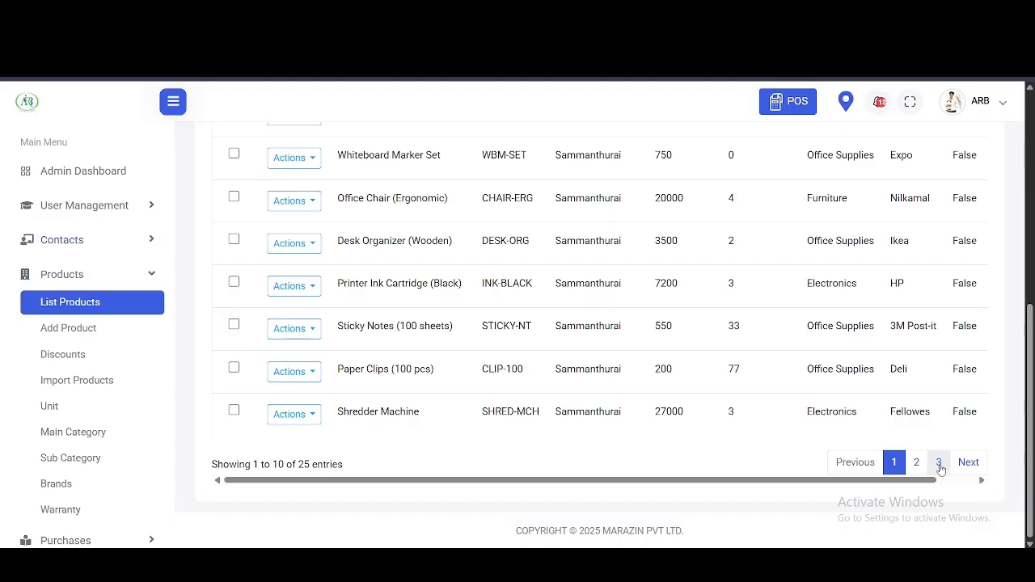
{"action": "left_click", "coordinate": [939, 465]}
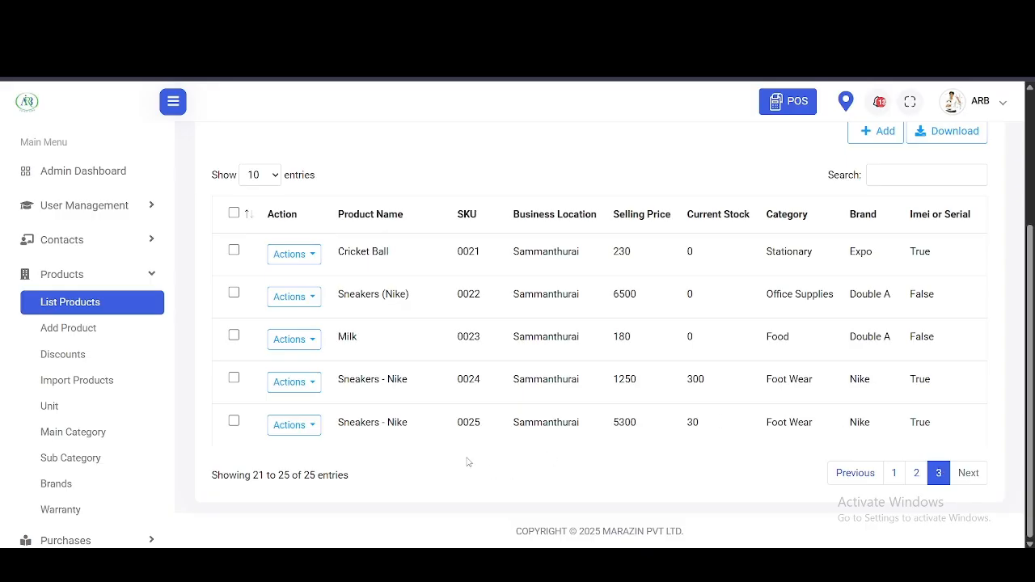
{"action": "left_click", "coordinate": [291, 425]}
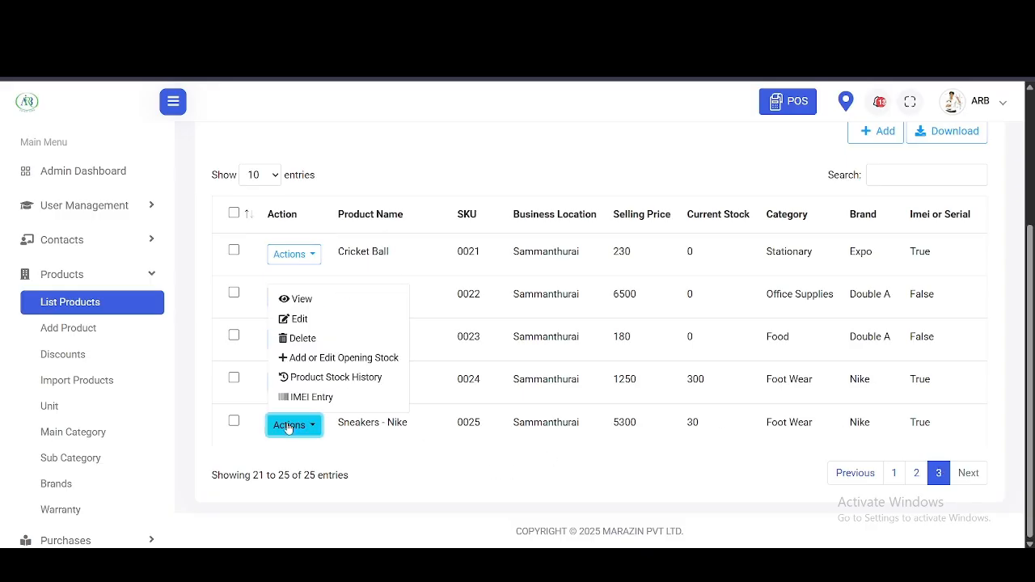
{"action": "left_click", "coordinate": [339, 395]}
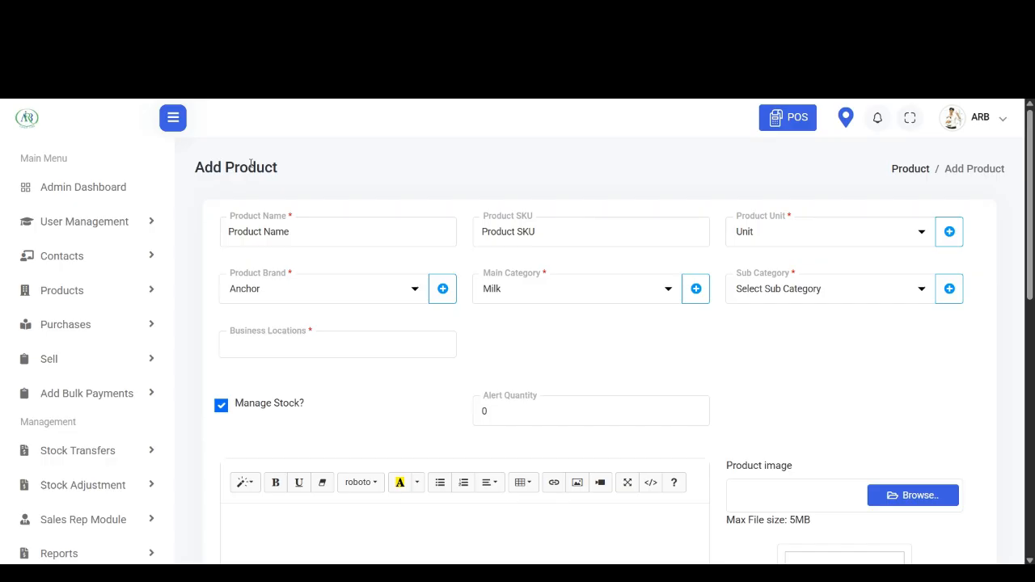
Open the product import page and review its instructions for the order and content of the file columns.
{"action": "left_click", "coordinate": [87, 293]}
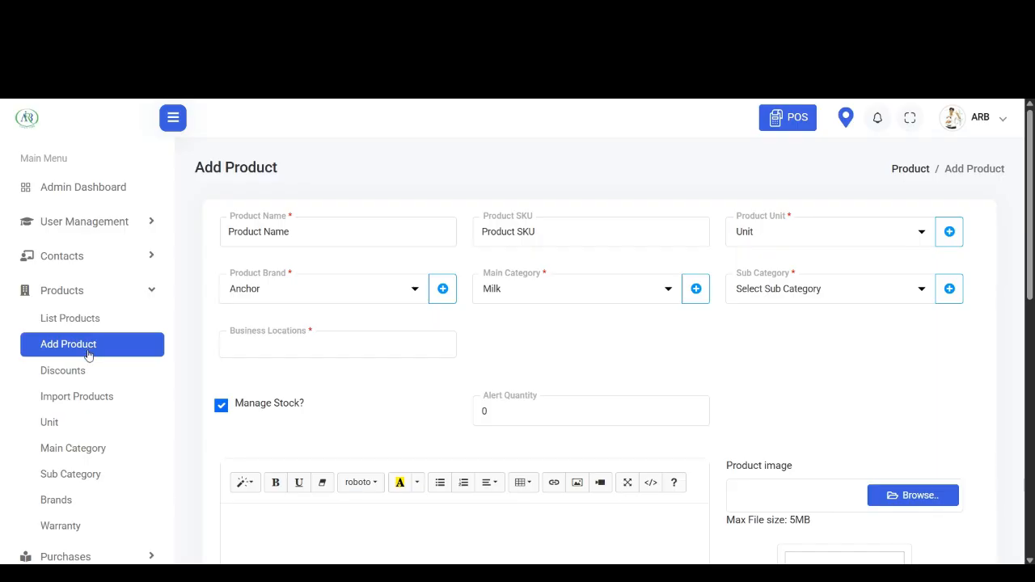
{"action": "left_click", "coordinate": [92, 404]}
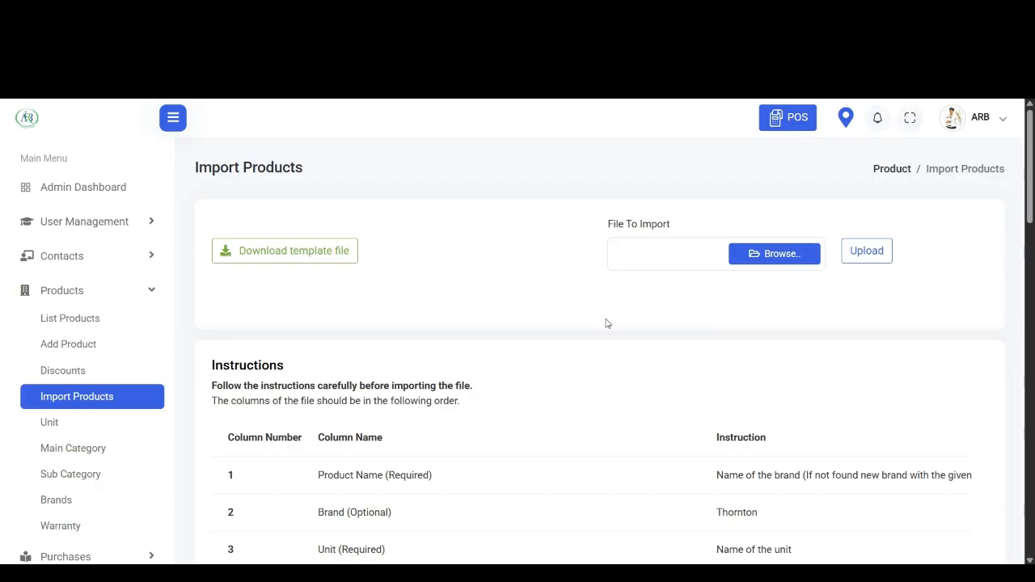
{"action": "scroll", "coordinate": [606, 324], "scroll_direction": "down", "scroll_amount": 3}
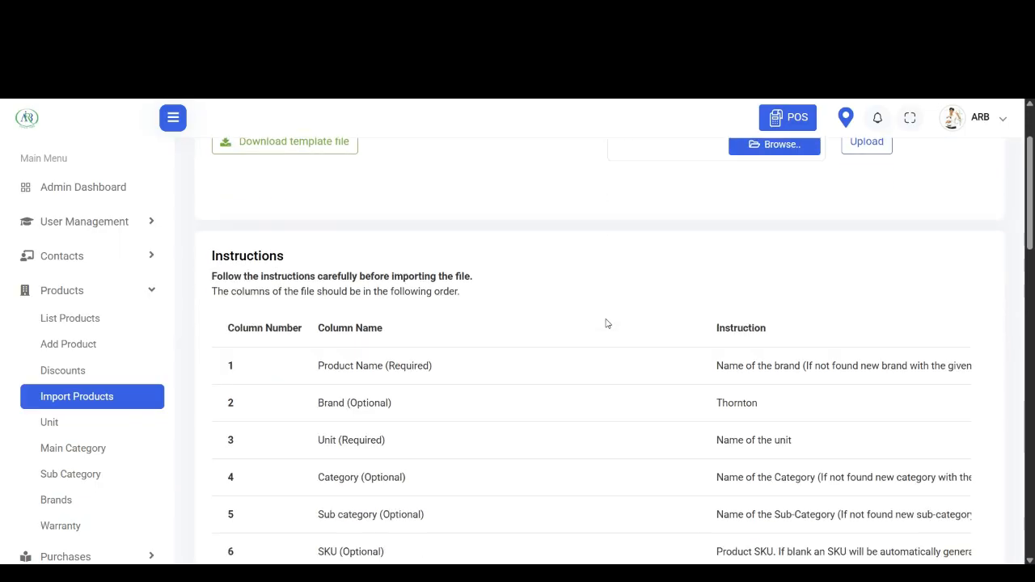
{"action": "scroll", "coordinate": [606, 323], "scroll_direction": "down", "scroll_amount": 4}
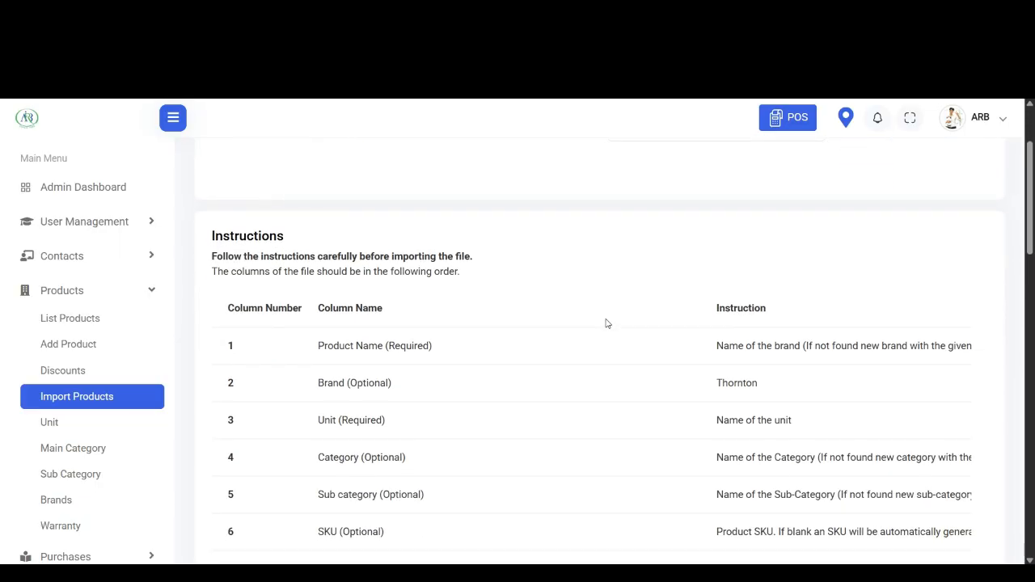
{"action": "scroll", "coordinate": [606, 323], "scroll_direction": "up", "scroll_amount": 3}
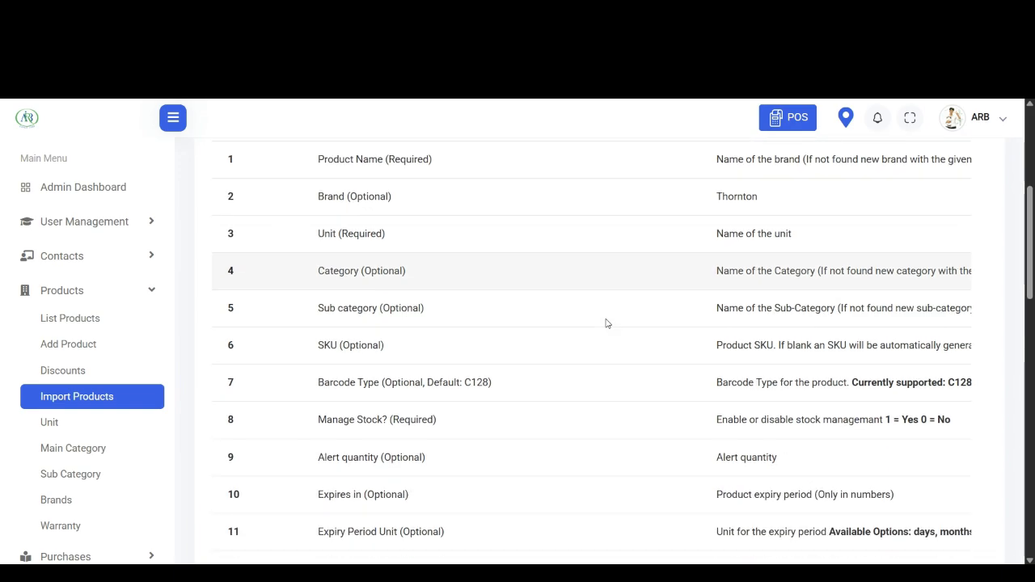
{"action": "scroll", "coordinate": [605, 324], "scroll_direction": "up", "scroll_amount": 4}
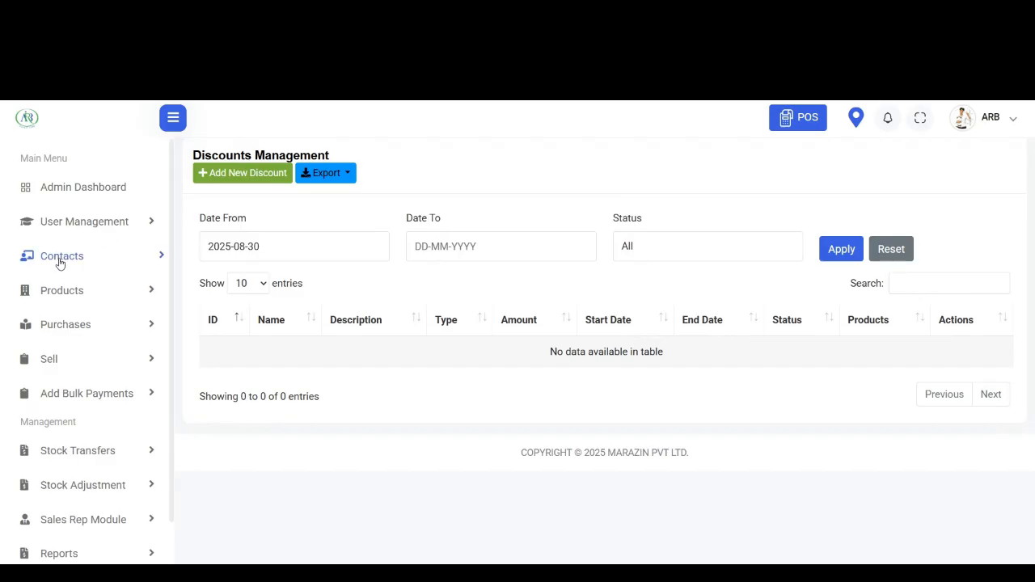
Start a new discount in the products' discount management and name it "Christmas offer".
{"action": "left_click", "coordinate": [62, 292]}
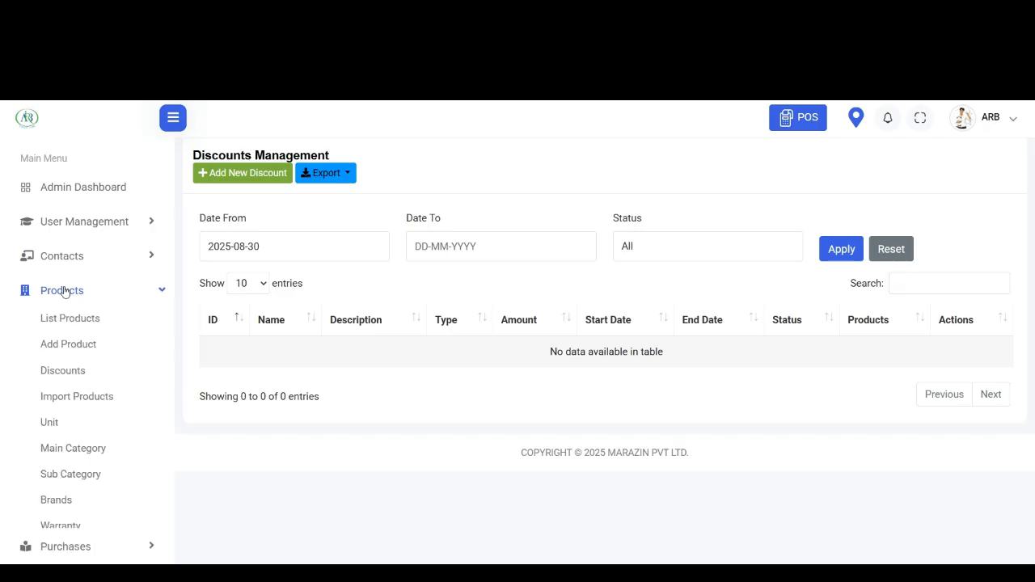
{"action": "left_click", "coordinate": [81, 370]}
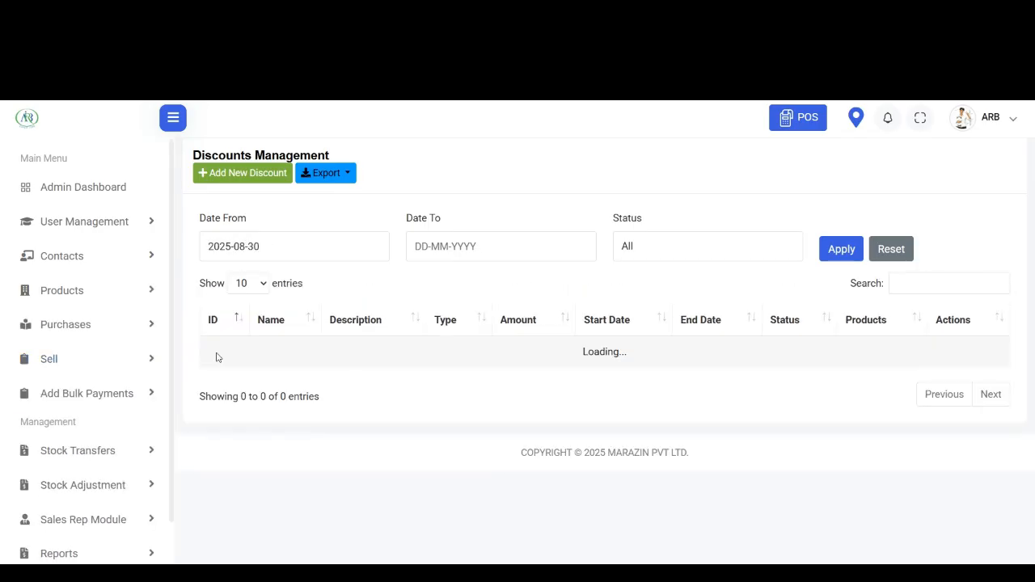
{"action": "left_click", "coordinate": [249, 172]}
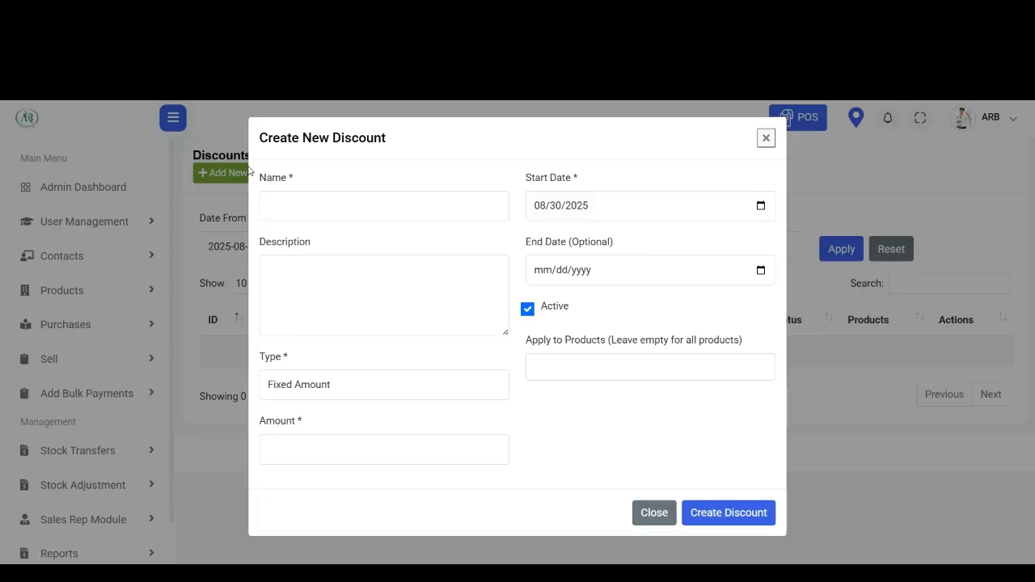
{"action": "left_click", "coordinate": [432, 205]}
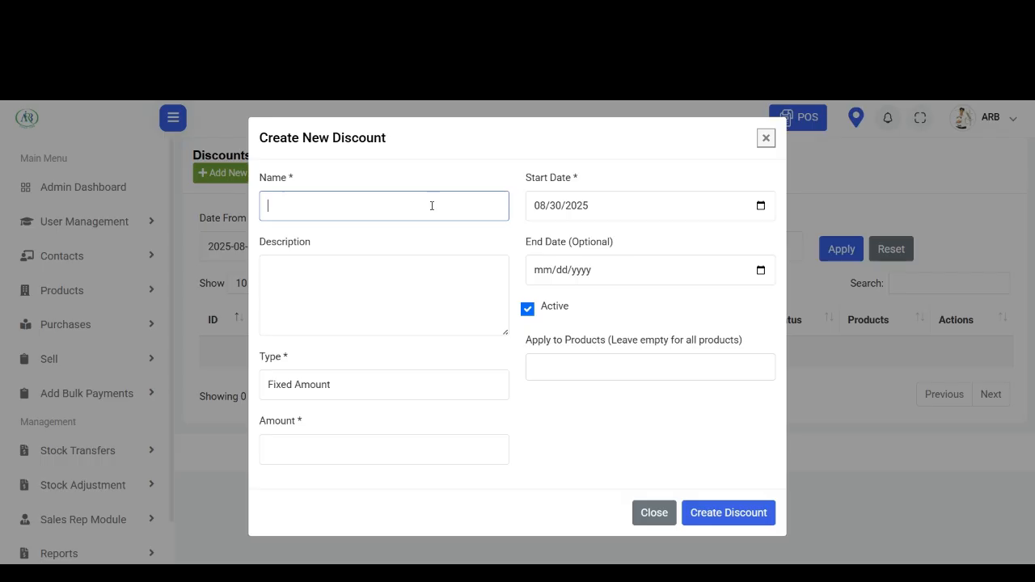
{"action": "type", "text": "Christmas offer"}
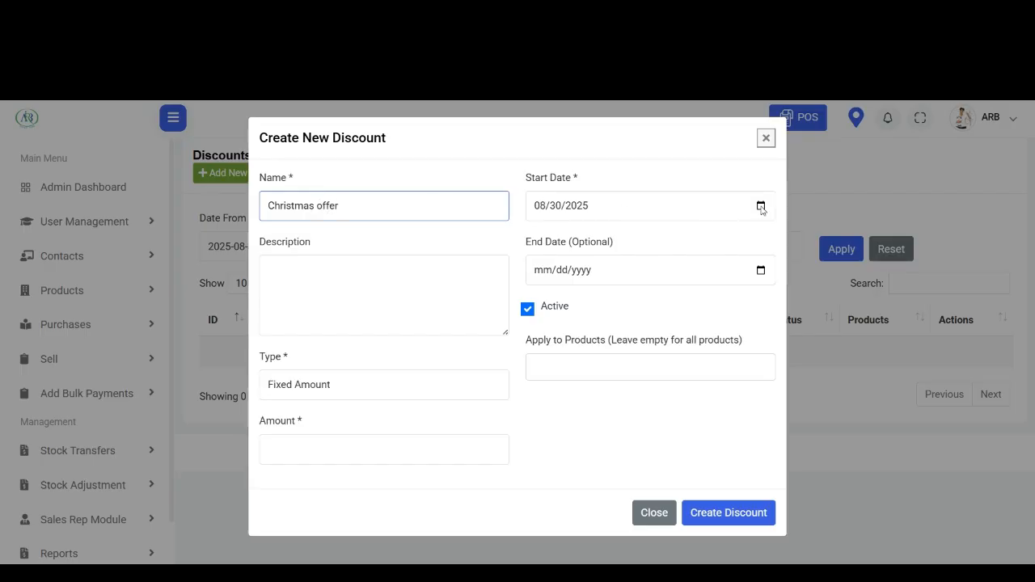
Set the end date of the Christmas offer discount to 09/05/2025.
{"action": "left_click", "coordinate": [762, 209]}
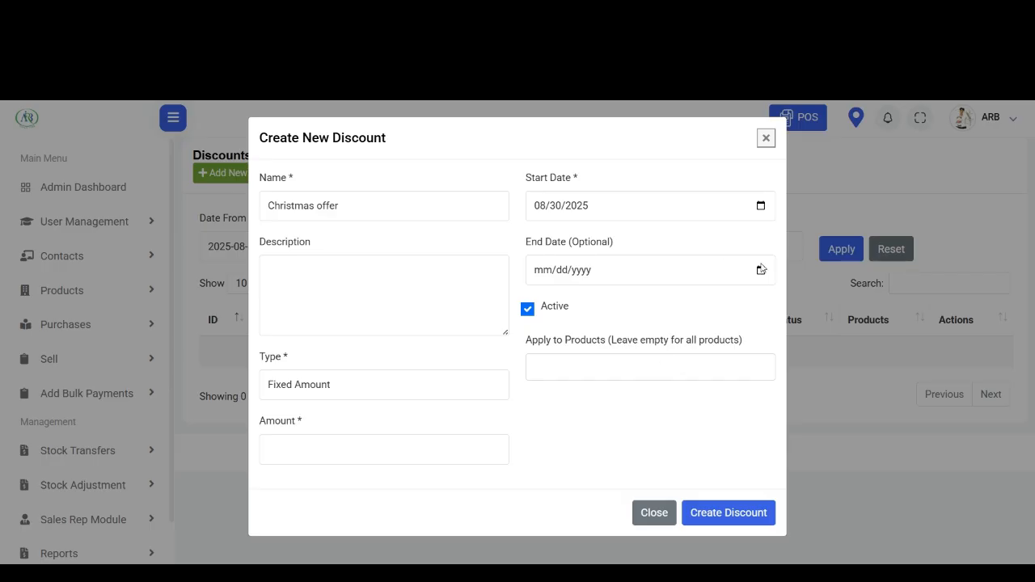
{"action": "left_click", "coordinate": [651, 304]}
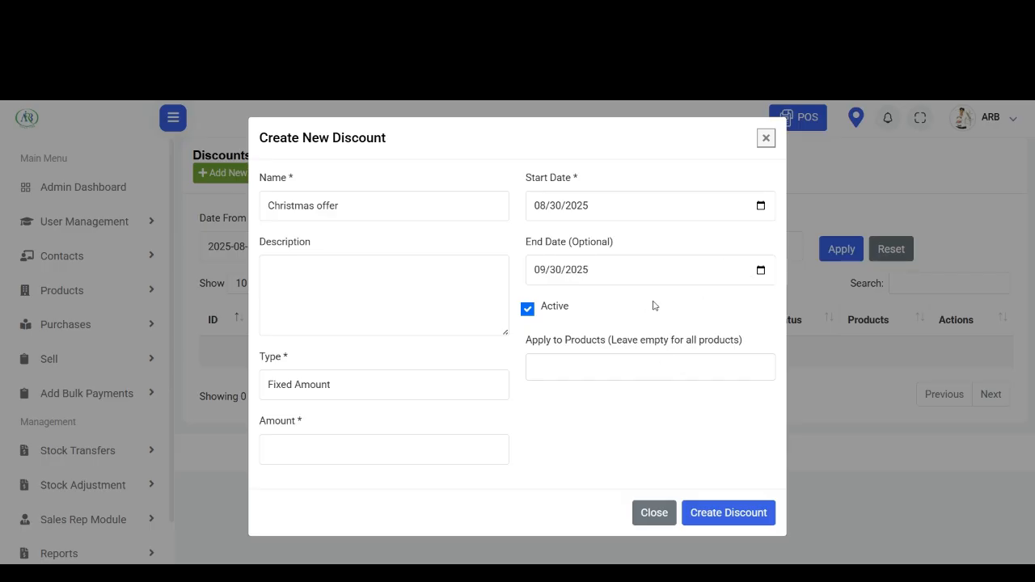
{"action": "left_click", "coordinate": [630, 346]}
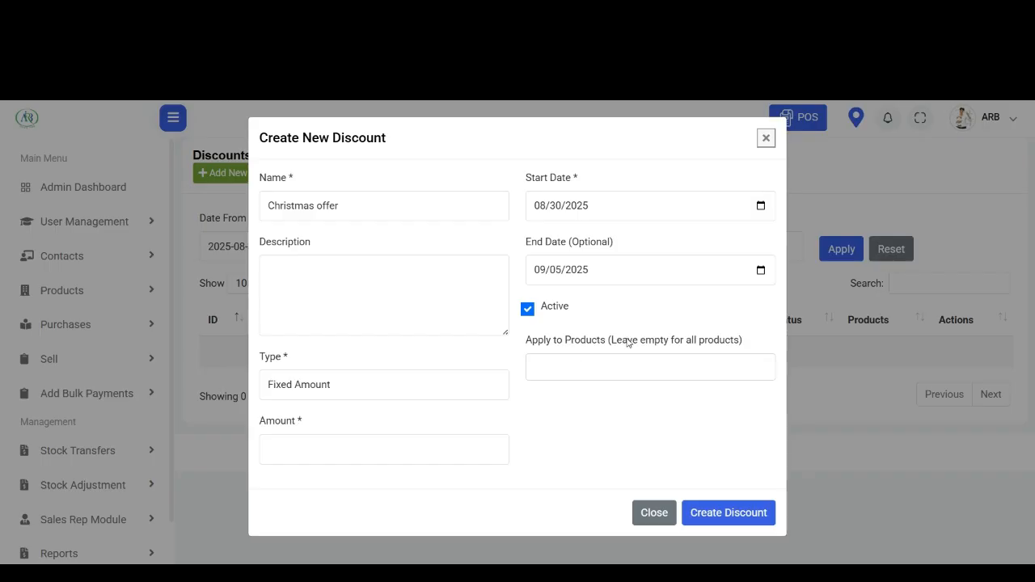
Set the discount type to Percentage and the amount to 10.
{"action": "left_click", "coordinate": [342, 388]}
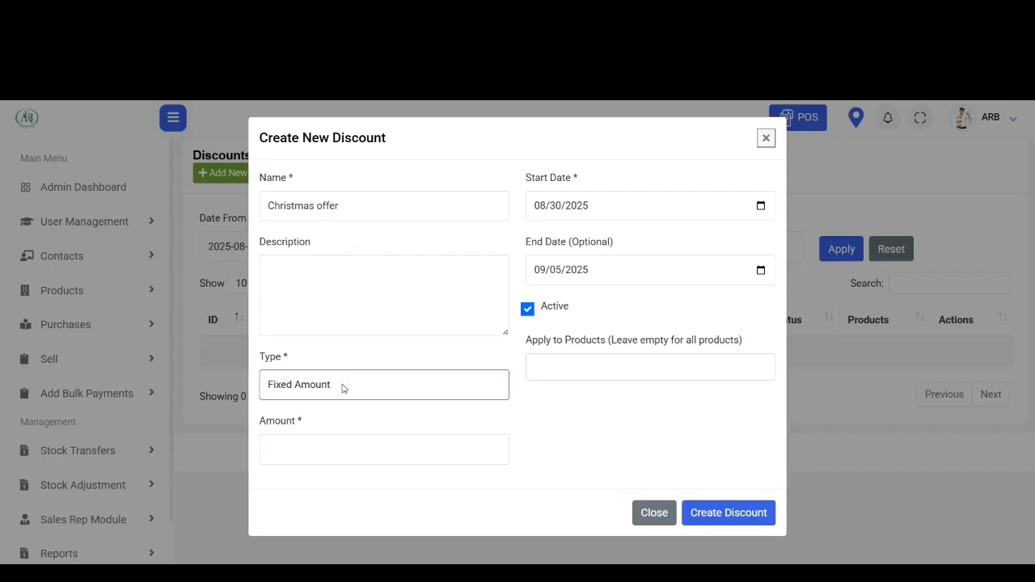
{"action": "left_click", "coordinate": [336, 423]}
{"action": "left_click", "coordinate": [300, 448]}
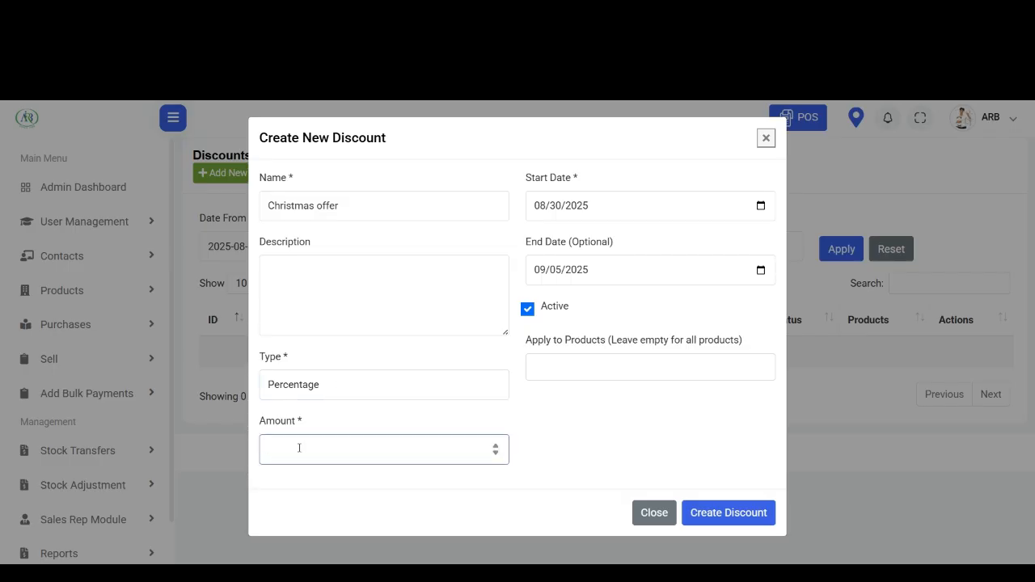
{"action": "type", "text": "10"}
Apply the discount to the product Anchor 400g Milk (0001) and create it without a description.
{"action": "left_click", "coordinate": [559, 371]}
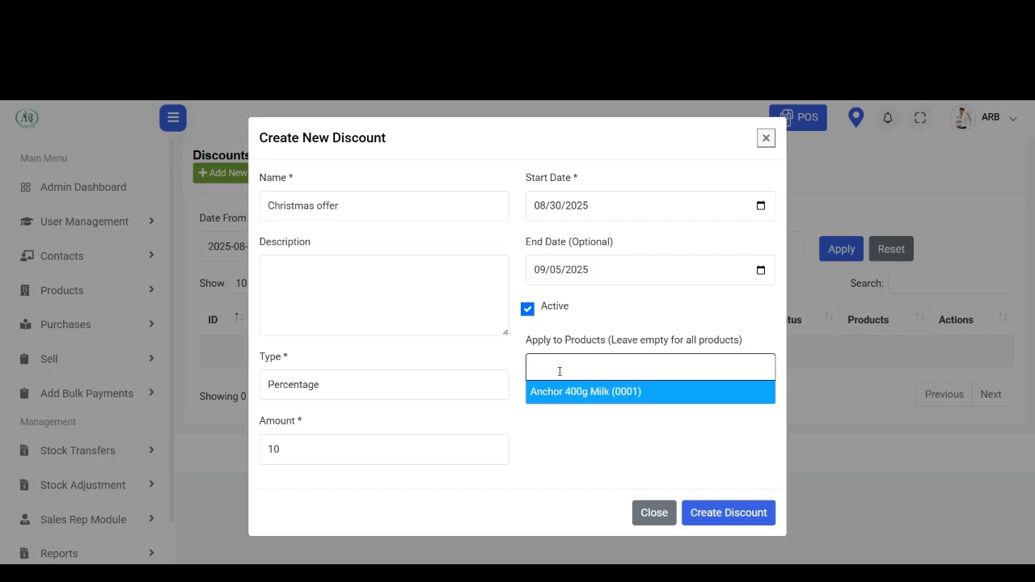
{"action": "left_click", "coordinate": [566, 394]}
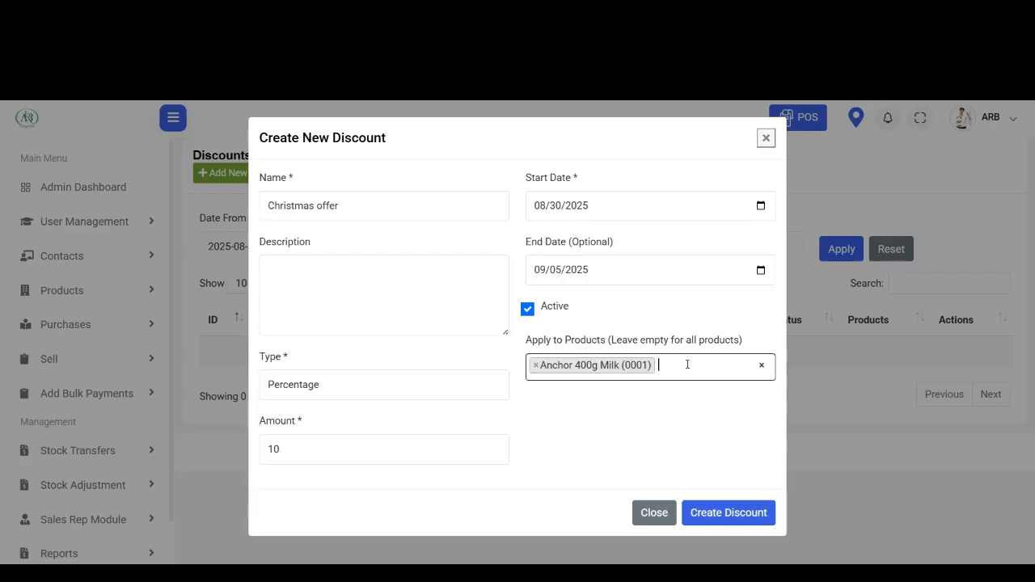
{"action": "left_click", "coordinate": [380, 271]}
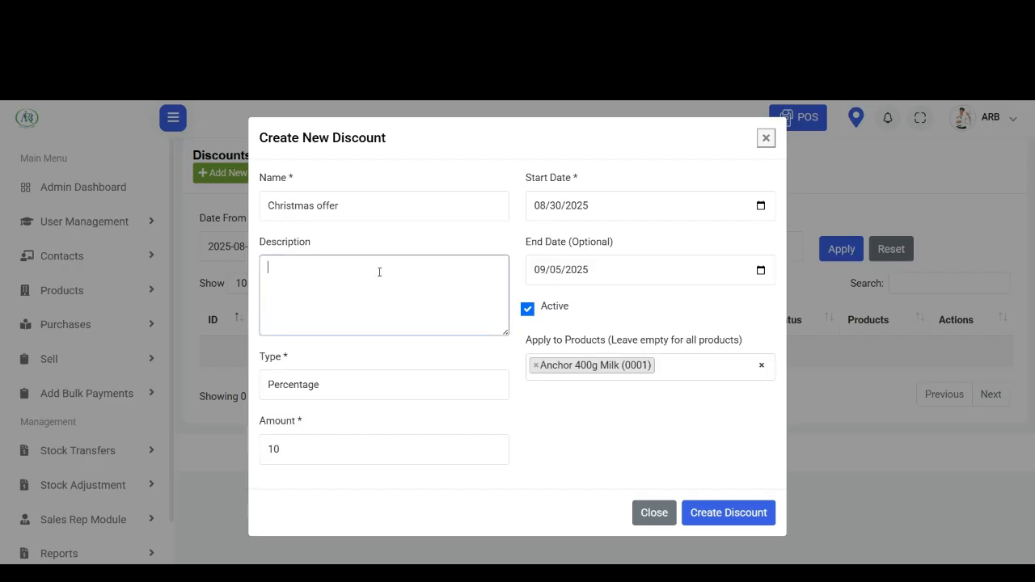
{"action": "left_click", "coordinate": [722, 513]}
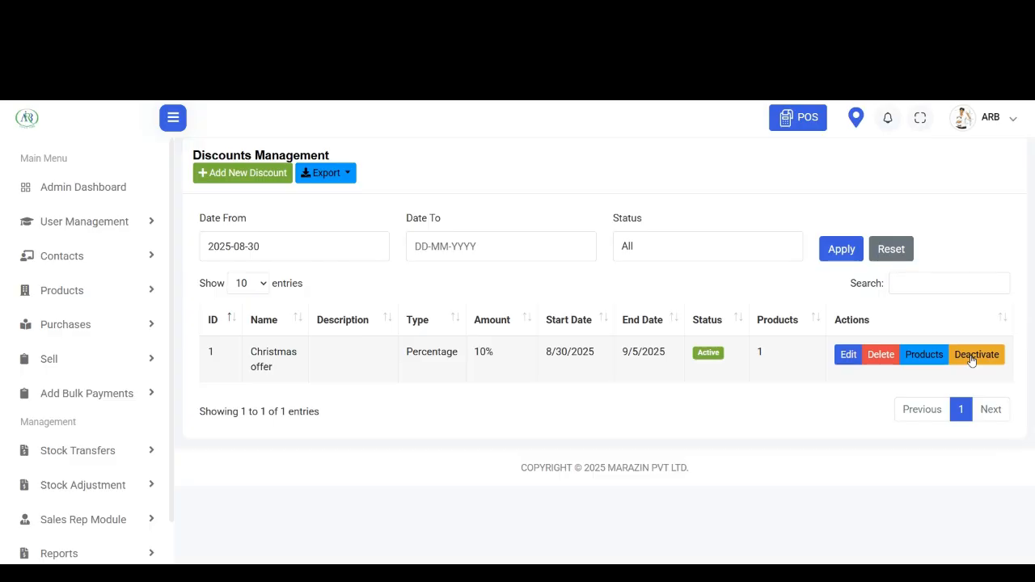
View the products covered by the Christmas offer discount and close the product overview.
{"action": "left_click", "coordinate": [930, 359]}
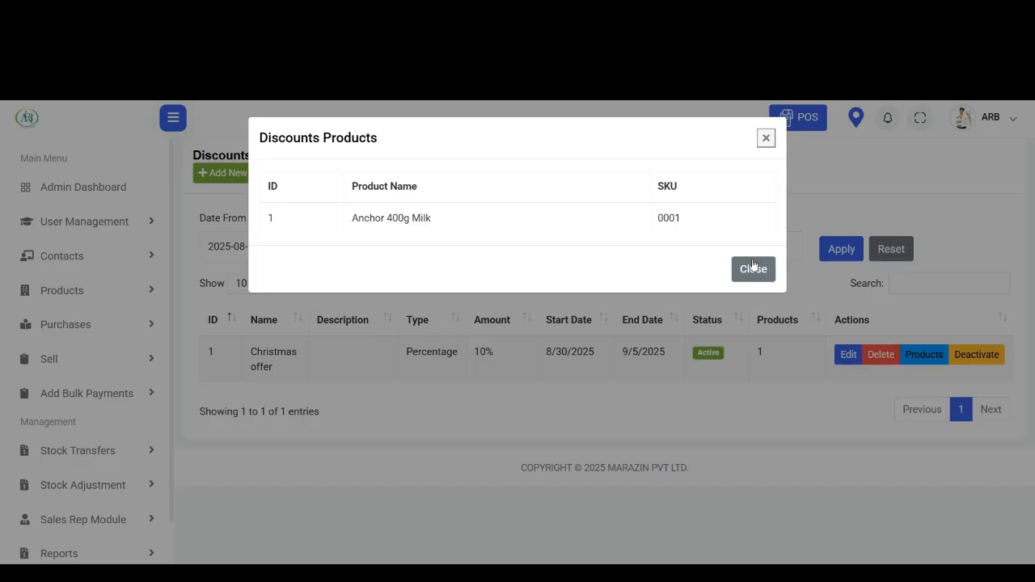
{"action": "left_click", "coordinate": [761, 306]}
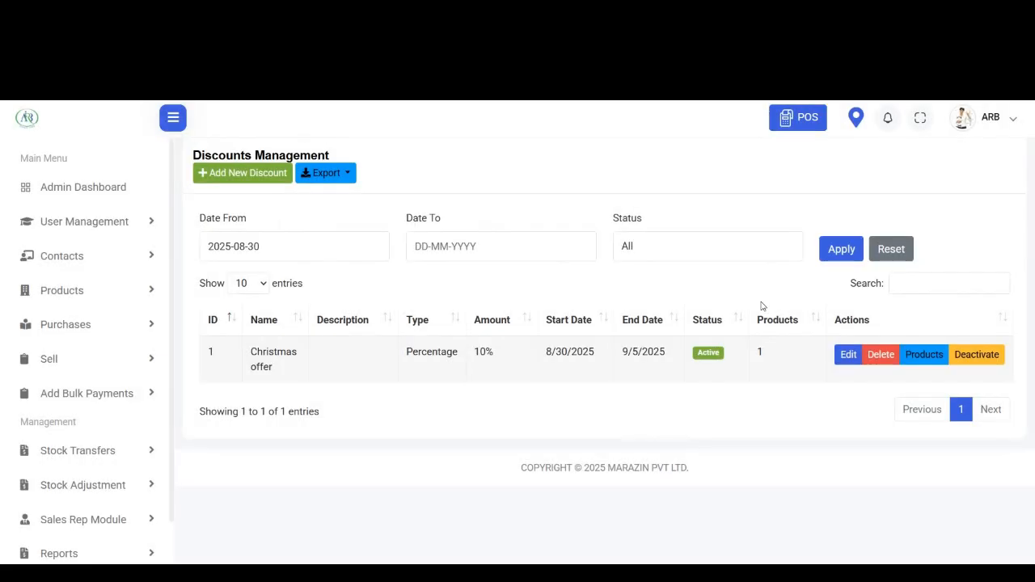